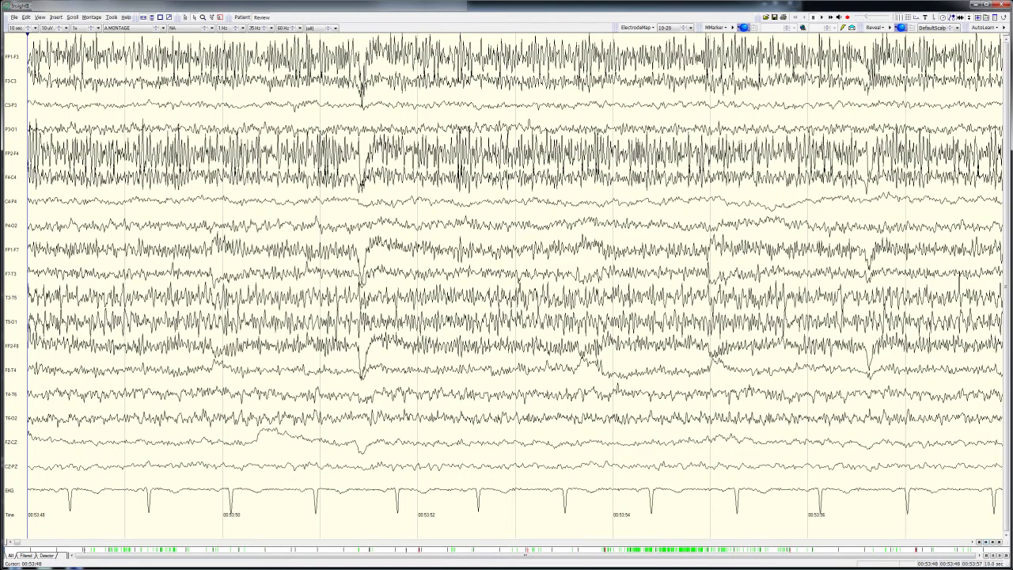
# - Start automatic paging of the EEG, advancing from 00:53:48 to about 01:15:58
pyautogui.press('space')
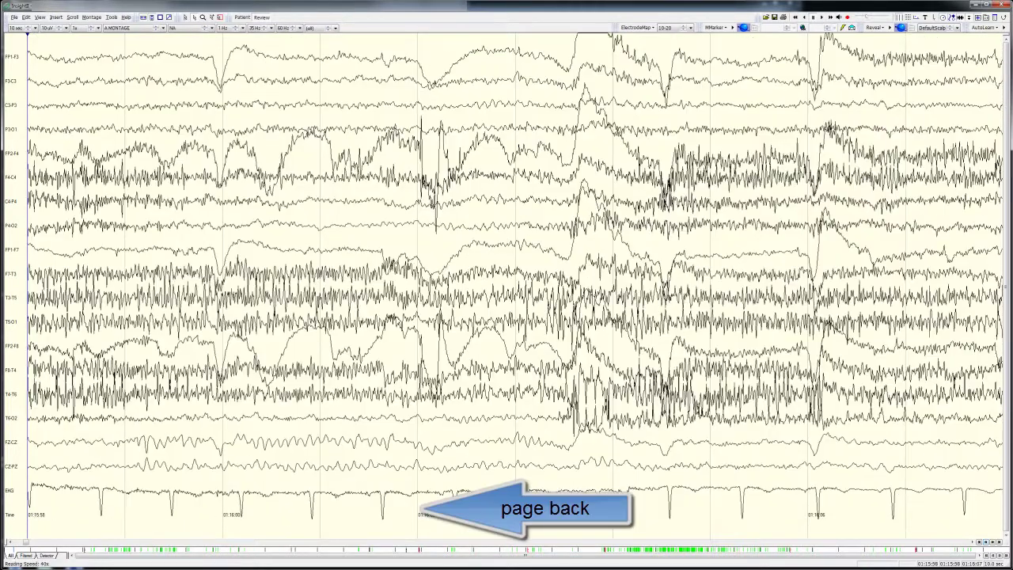
# - Step back to recheck earlier EEG pages near 01:15 and 01:19, then resume auto-paging
pyautogui.press('pageup')
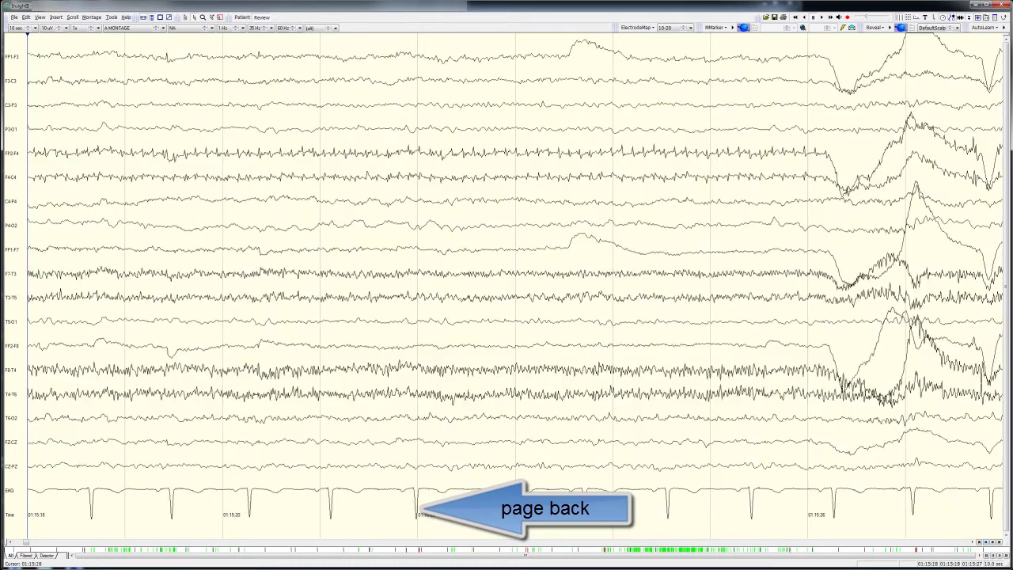
pyautogui.press('space')
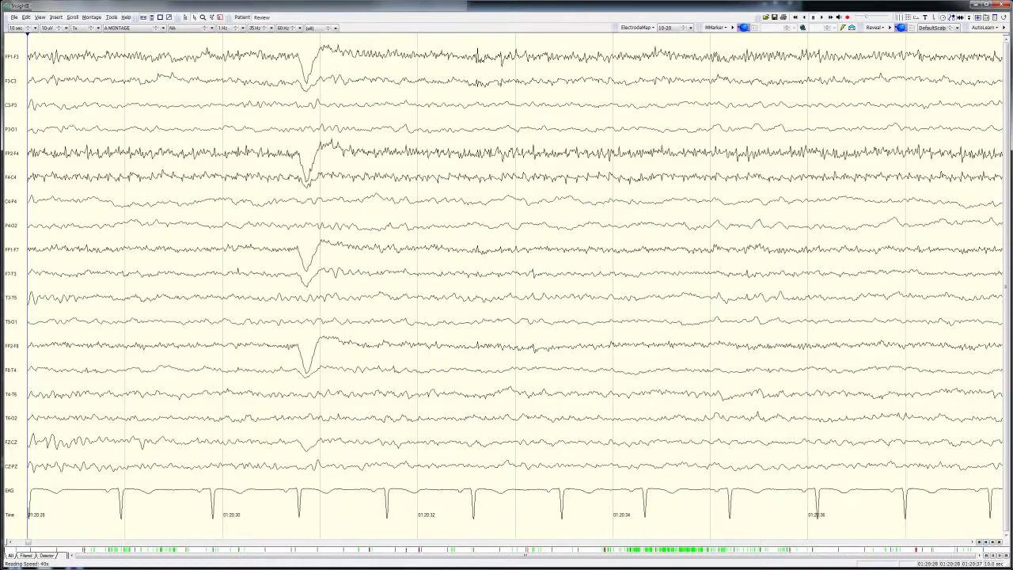
pyautogui.press('pageup')
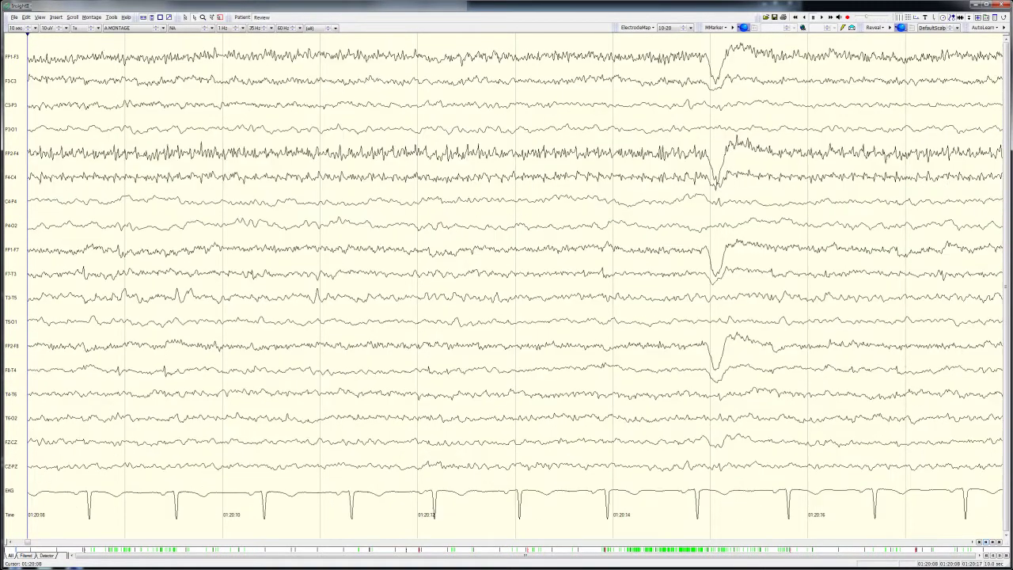
pyautogui.press('pageup')
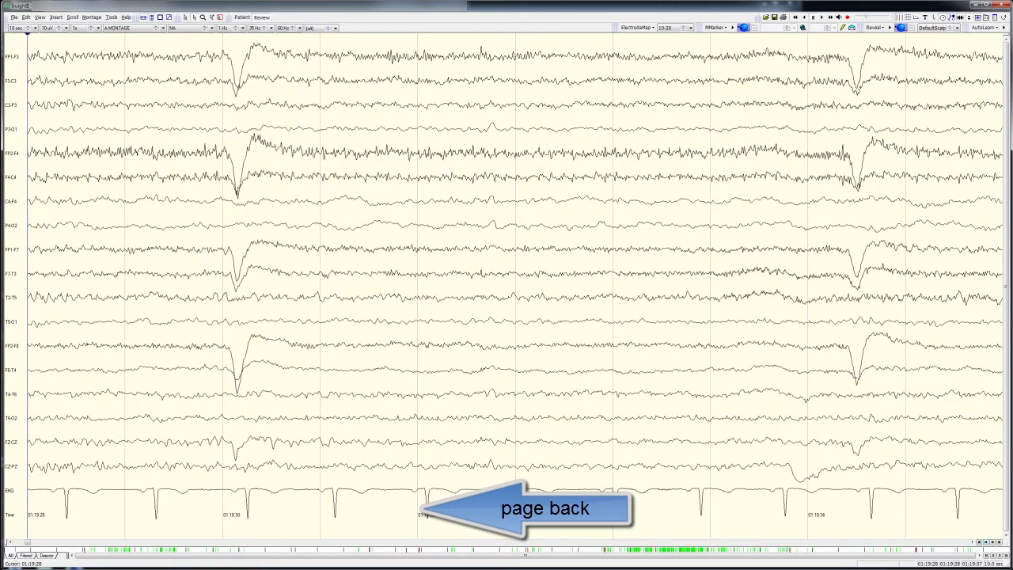
pyautogui.press('pagedown')
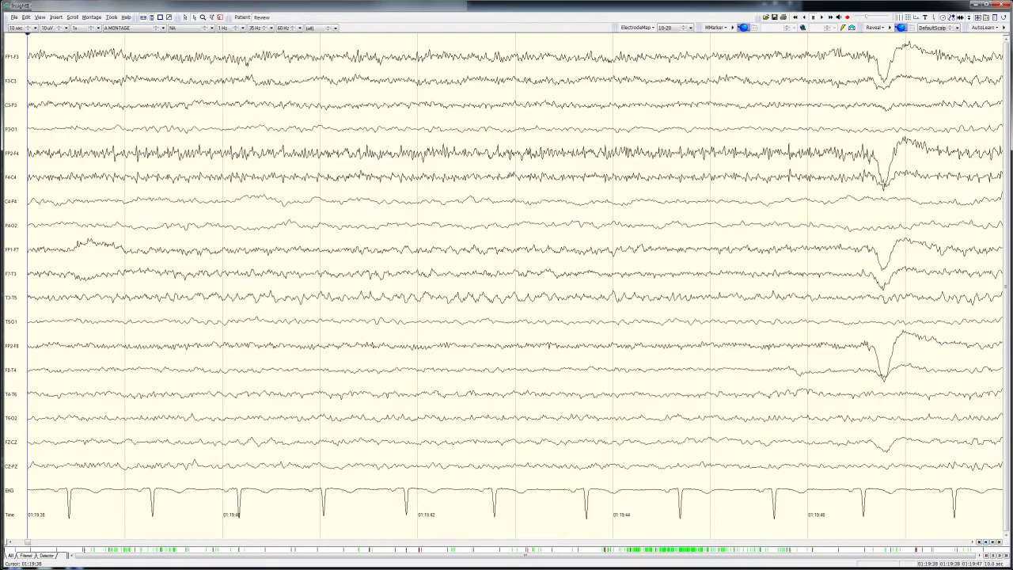
pyautogui.press('space')
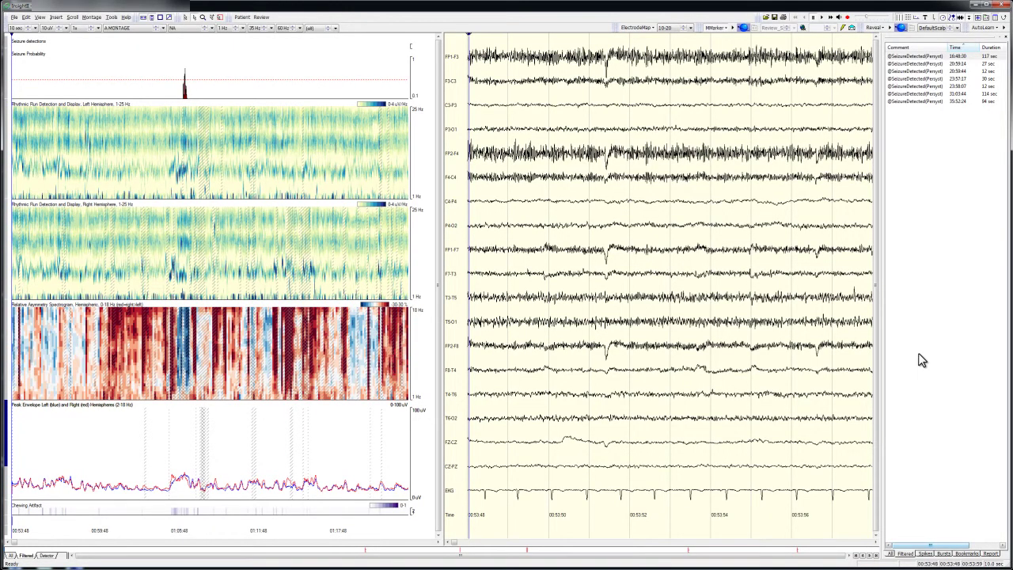
# - Jump to the first SeizureDetected(Persyst) comment at 16:48:30
pyautogui.click(910, 60)
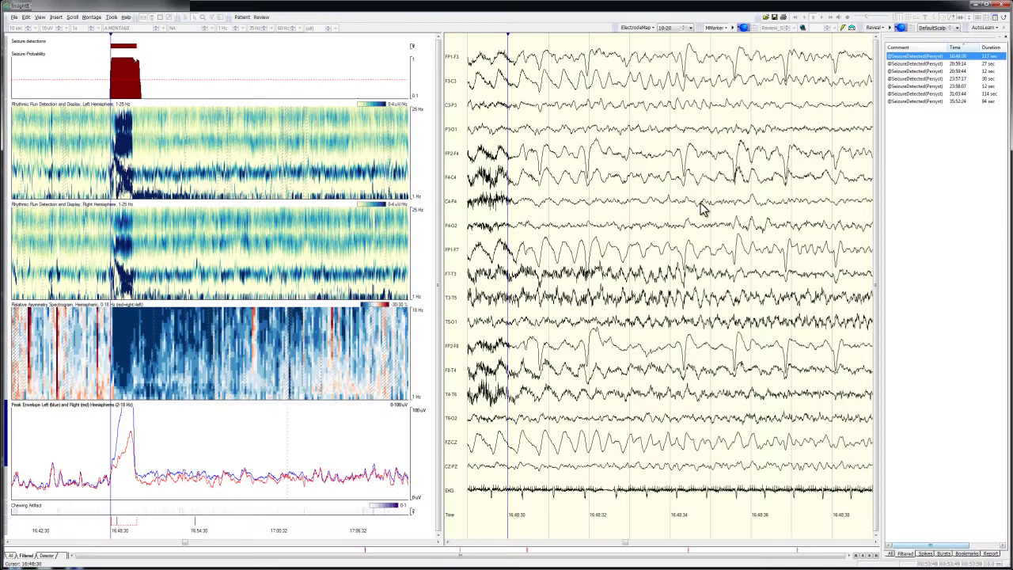
# - Review the 16:48:30 seizure from 20 seconds before onset through to the 16:50:20 page
pyautogui.click(700, 207)
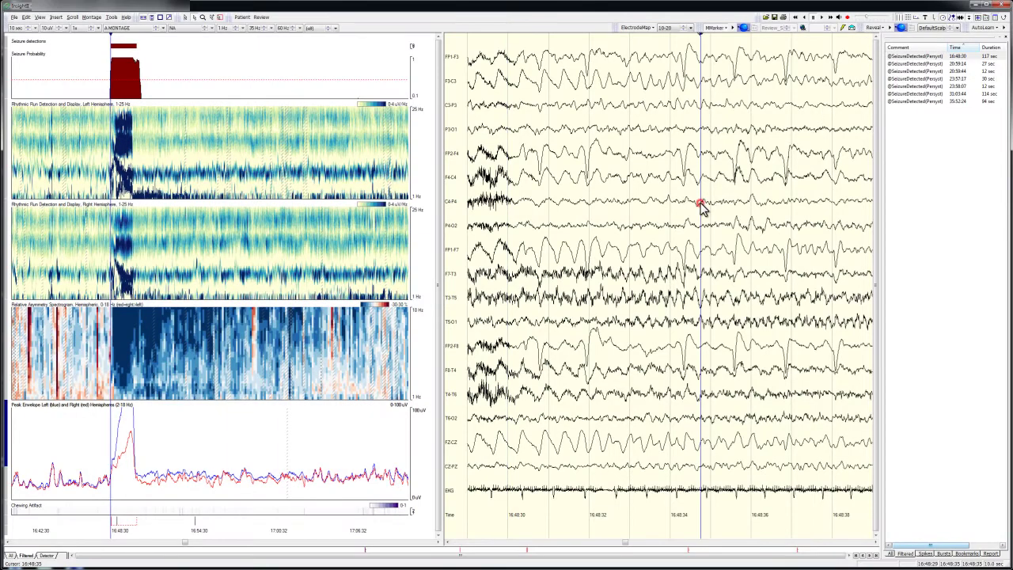
pyautogui.press('pageup')
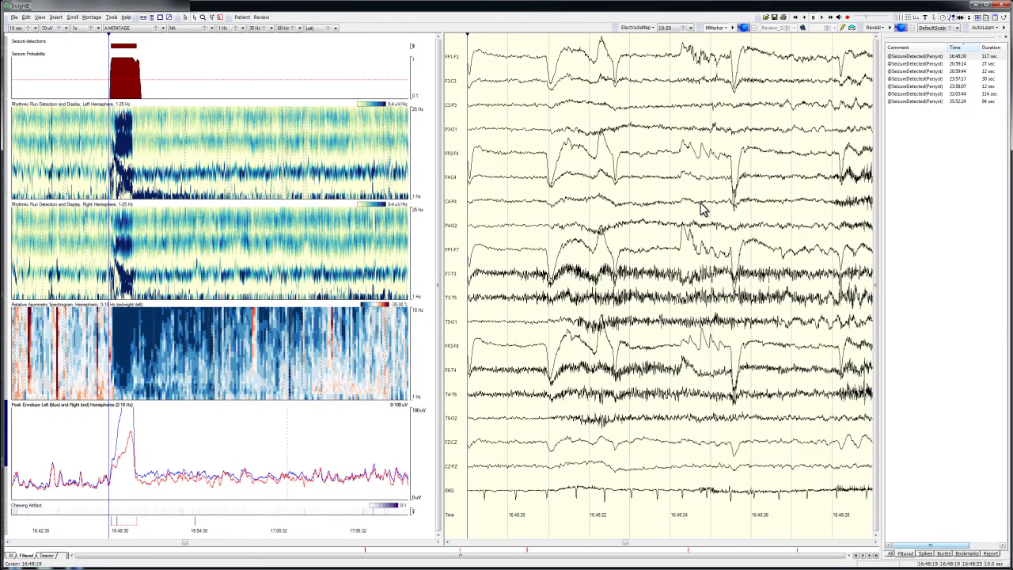
pyautogui.press('pageup')
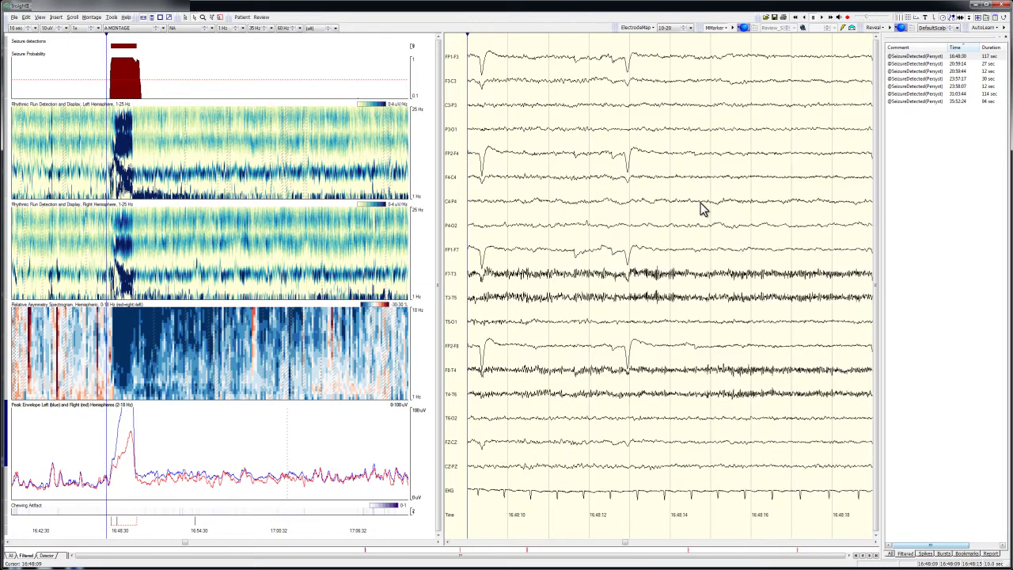
pyautogui.press('pagedown')
pyautogui.press('pagedown')
pyautogui.press('pagedown')
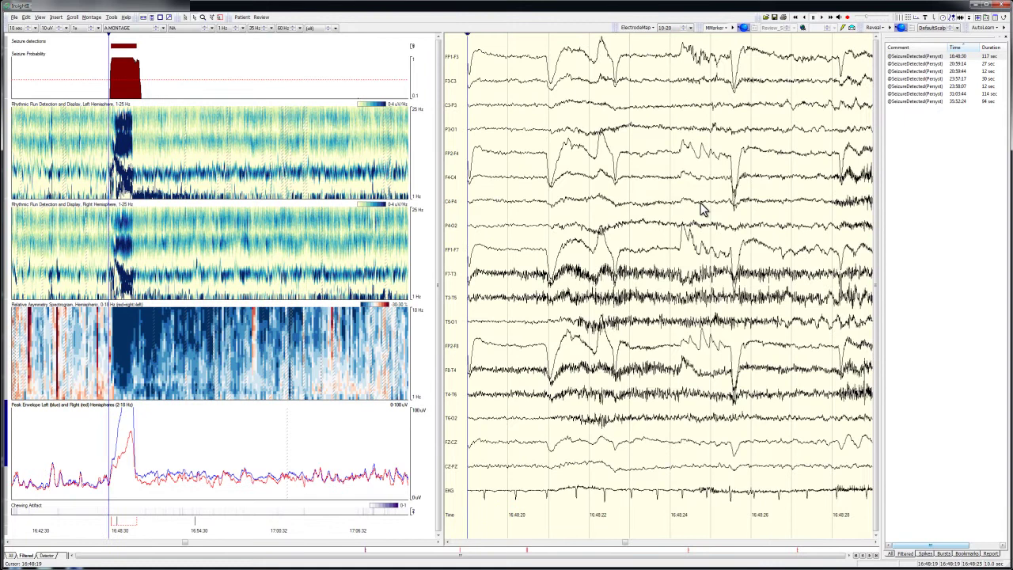
pyautogui.press('pagedown')
pyautogui.press('pagedown')
pyautogui.press('pagedown')
pyautogui.press('pagedown')
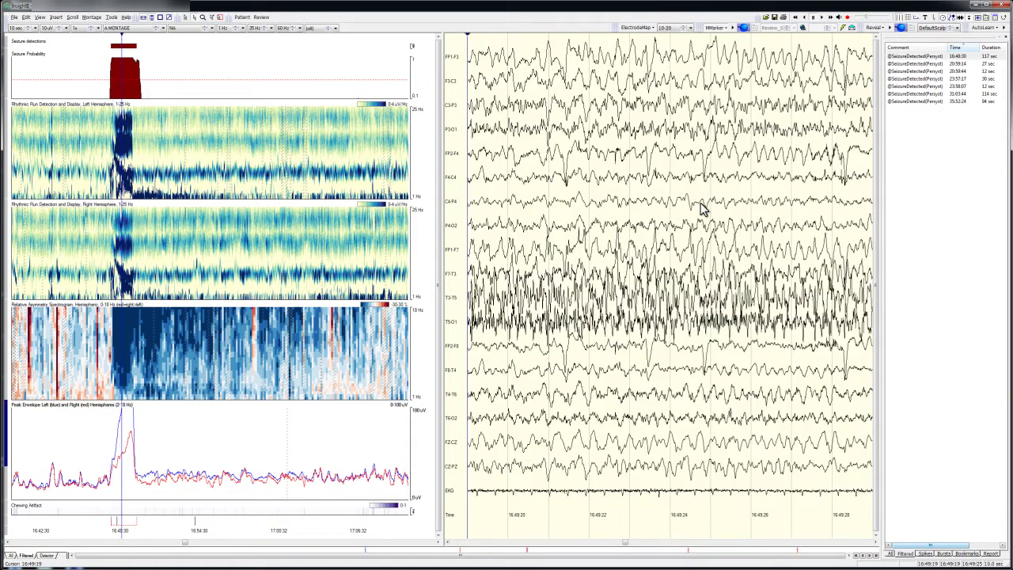
pyautogui.press('pagedown')
pyautogui.press('pagedown')
pyautogui.press('pagedown')
pyautogui.press('pagedown')
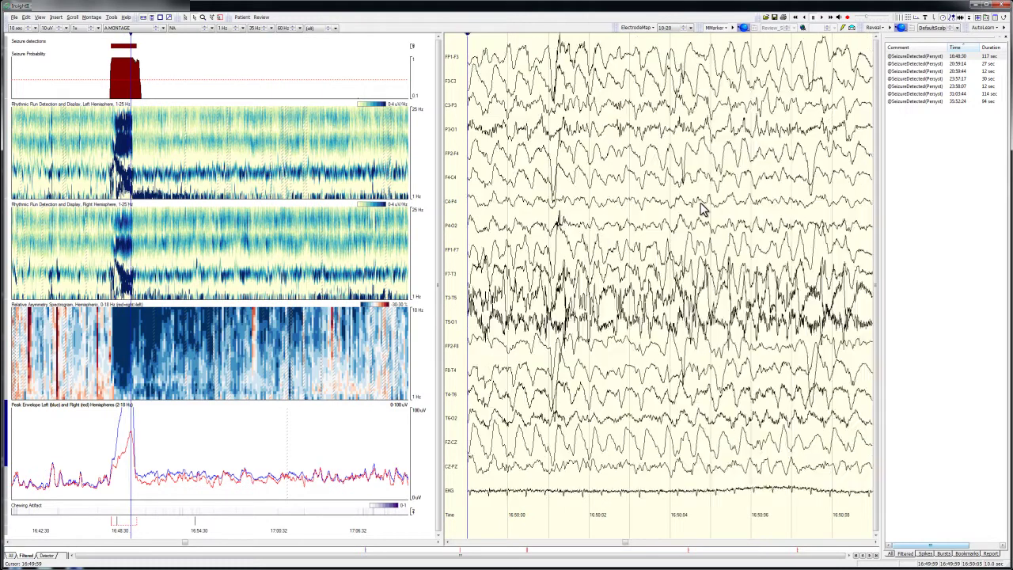
pyautogui.press('pagedown')
pyautogui.press('pagedown')
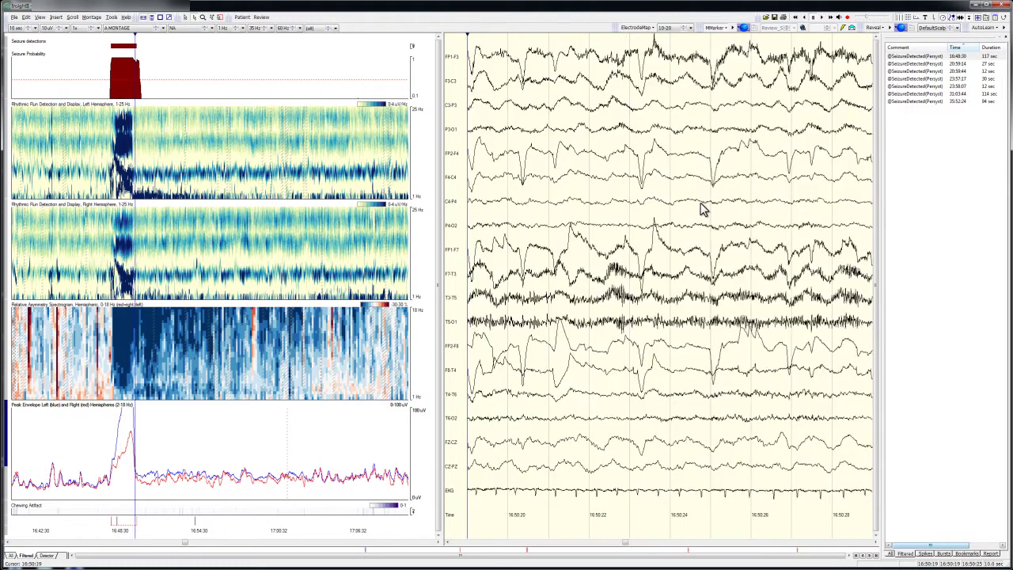
# - Jump to the 20:59:14 detected seizure and page its EEG back 20 s, then forward to 20:59:53
pyautogui.click(902, 64)
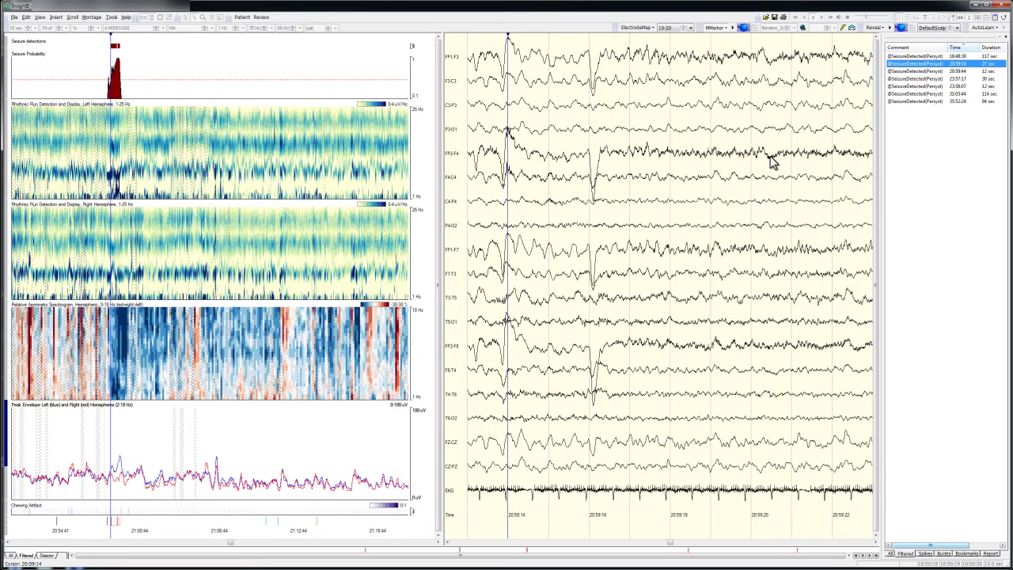
pyautogui.click(743, 197)
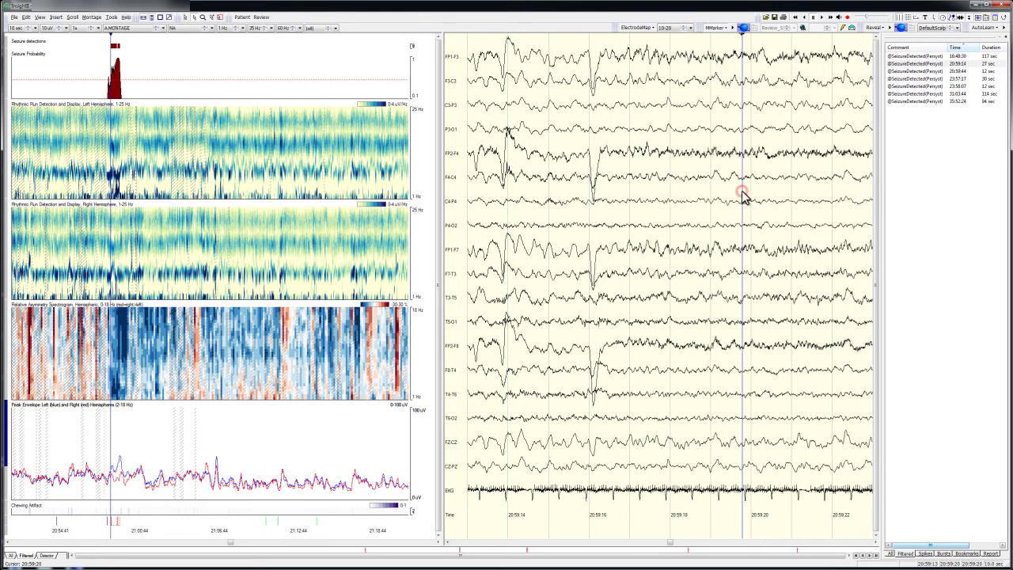
pyautogui.press('pageup')
pyautogui.press('pageup')
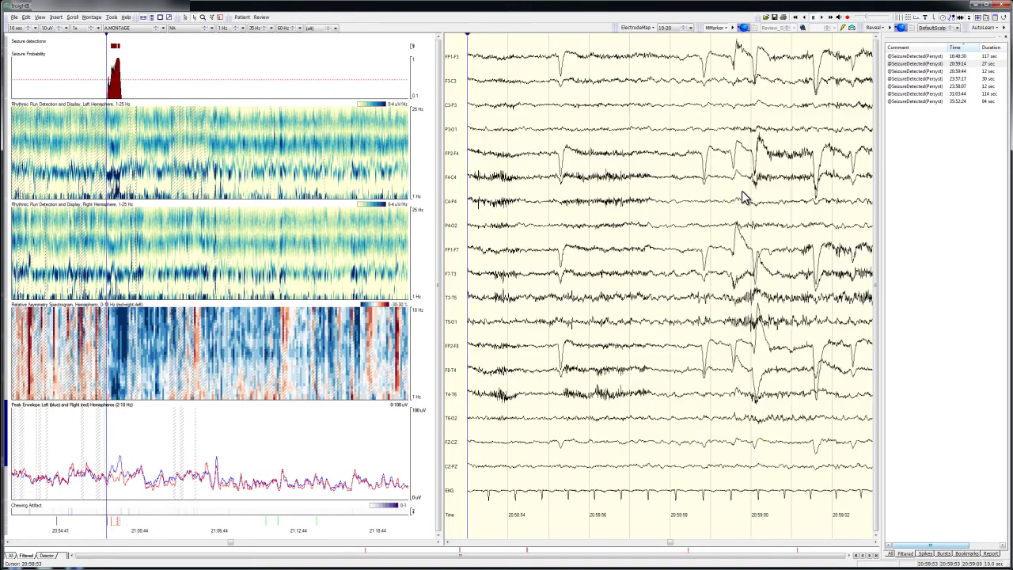
pyautogui.press('pageup')
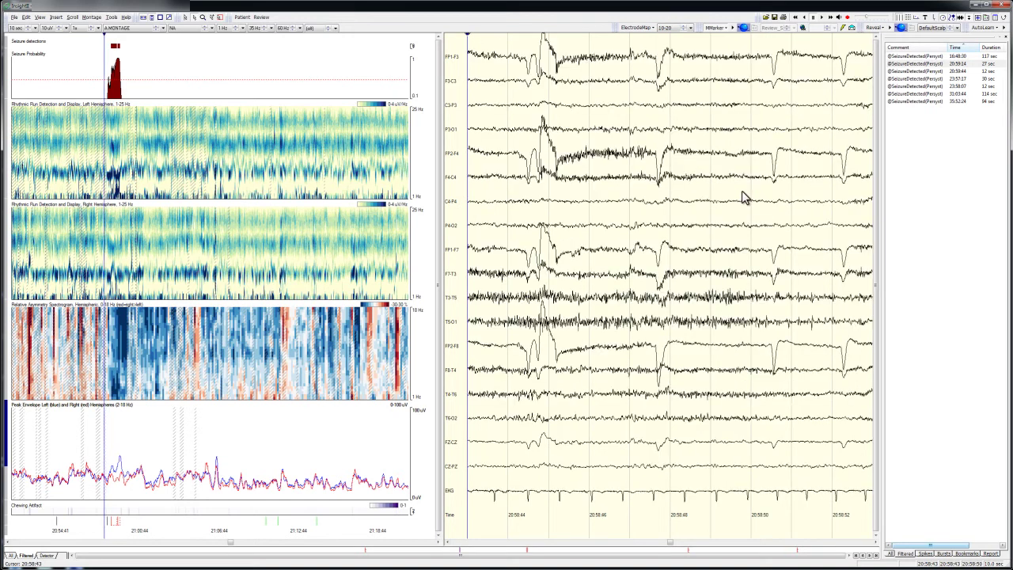
pyautogui.press('pagedown')
pyautogui.press('pagedown')
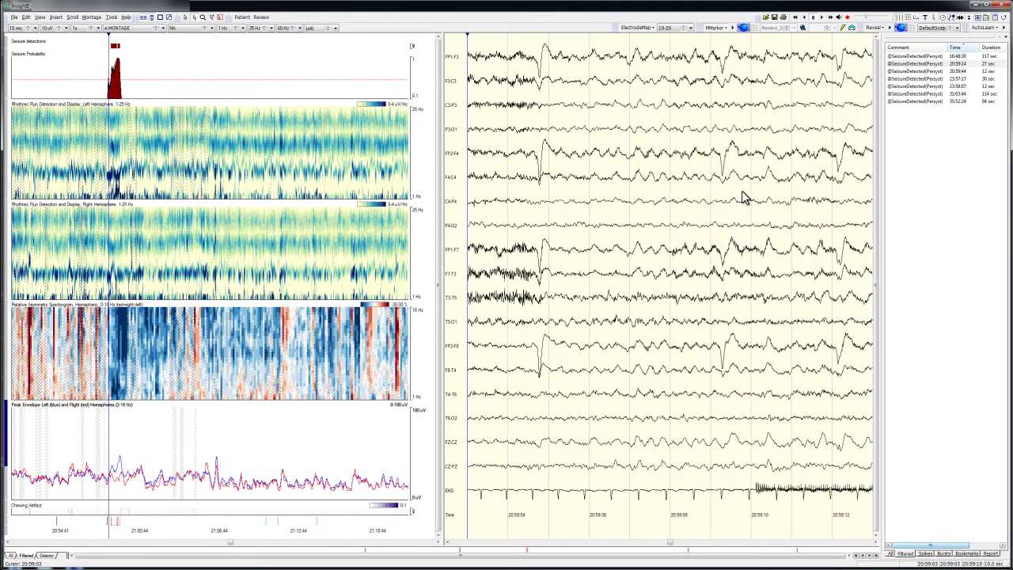
pyautogui.press('pagedown')
pyautogui.press('pagedown')
pyautogui.press('pagedown')
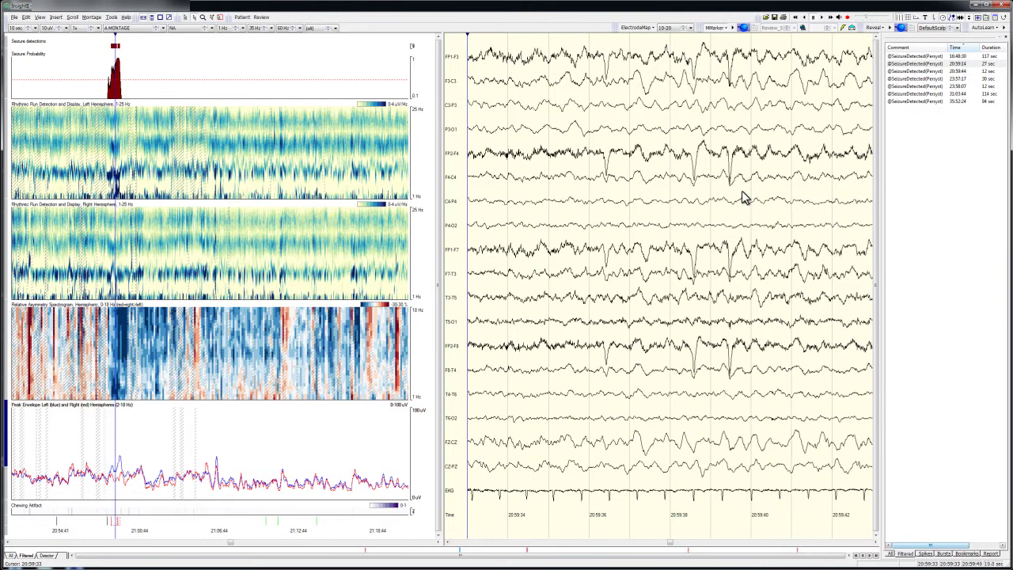
pyautogui.press('pagedown')
pyautogui.press('pagedown')
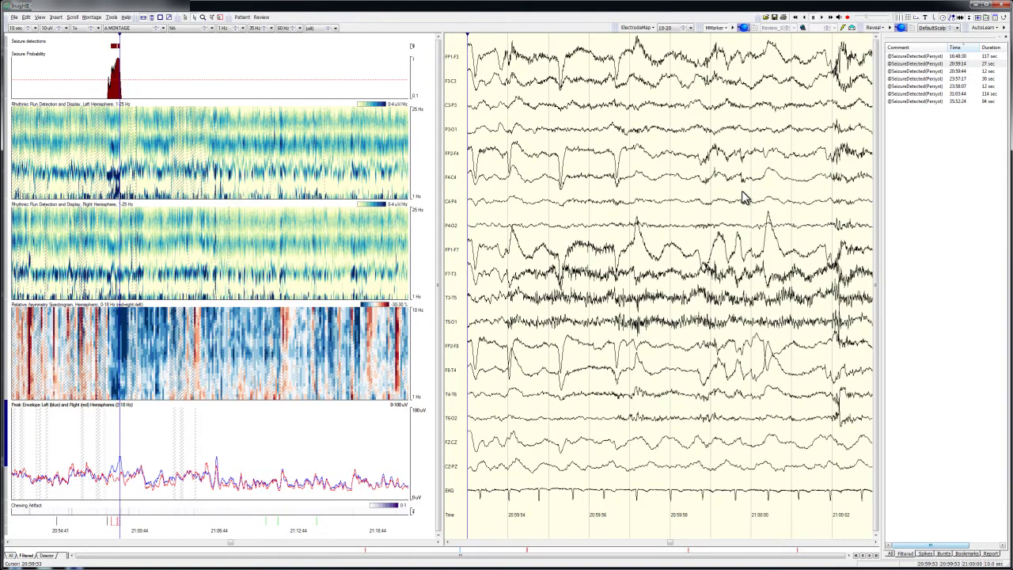
pyautogui.press('pagedown')
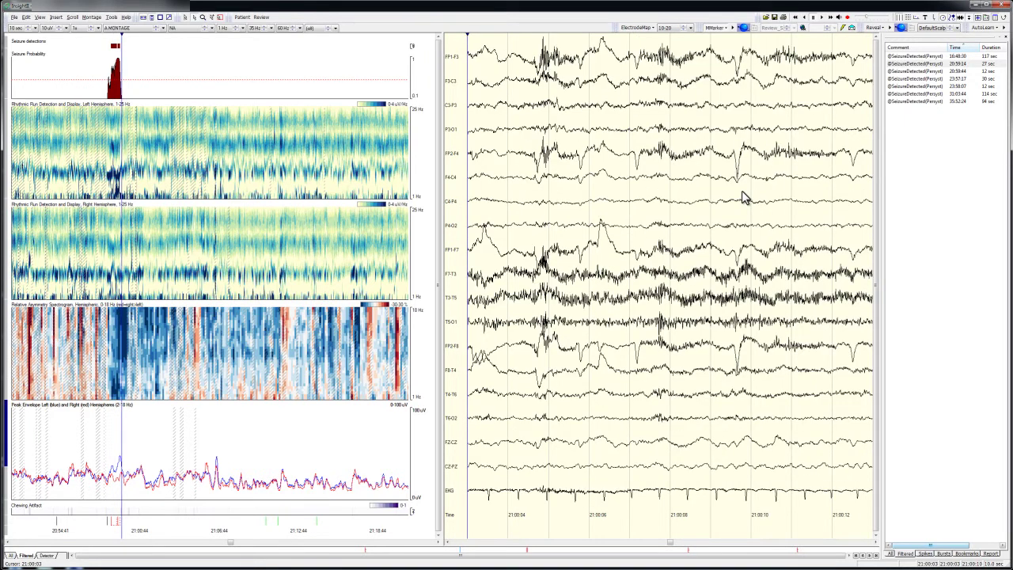
# - Jump to the 23:57:17 detection, page back, then forward past the seizure to 23:58:36
pyautogui.click(899, 79)
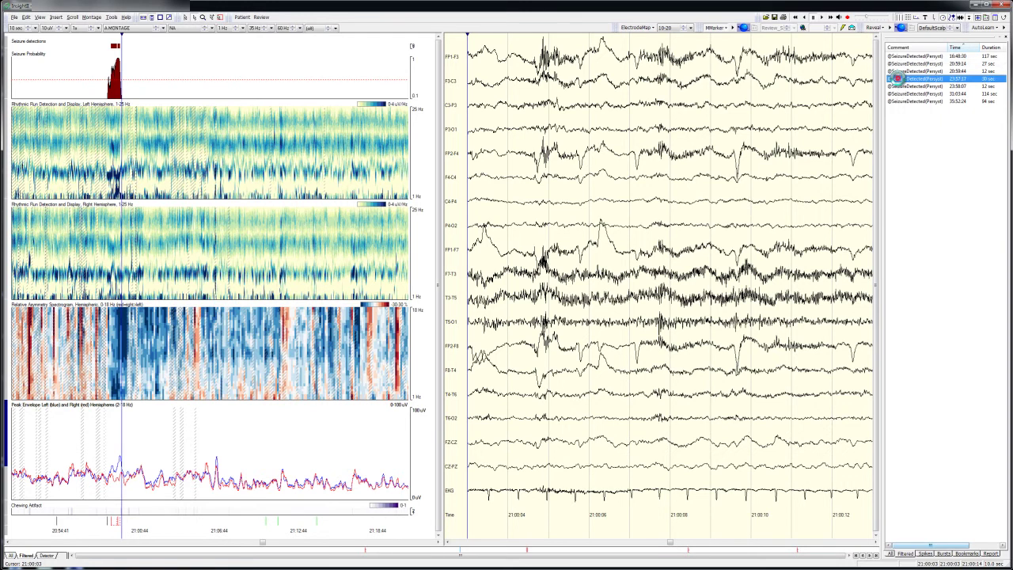
pyautogui.click(731, 229)
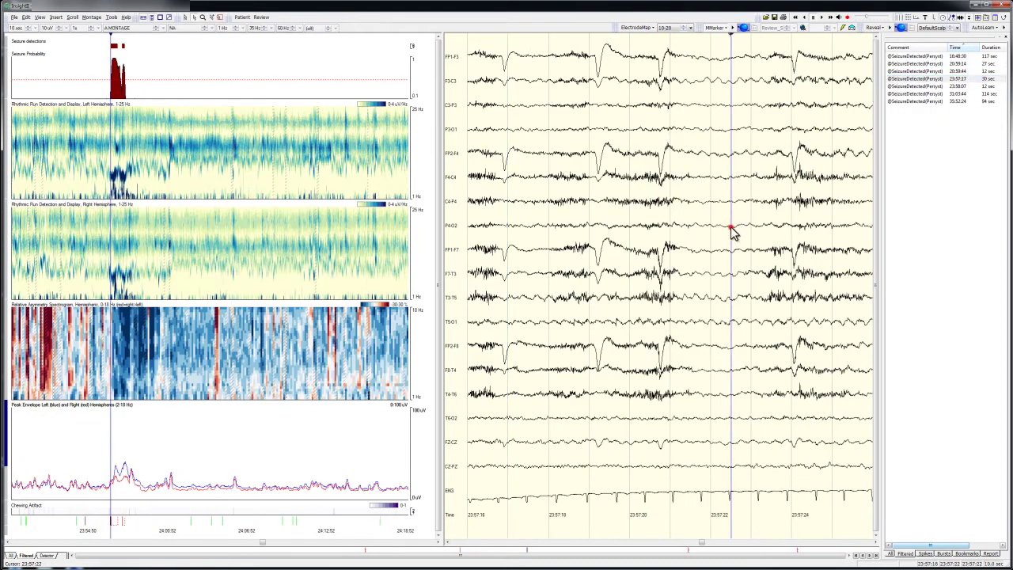
pyautogui.press('Left')
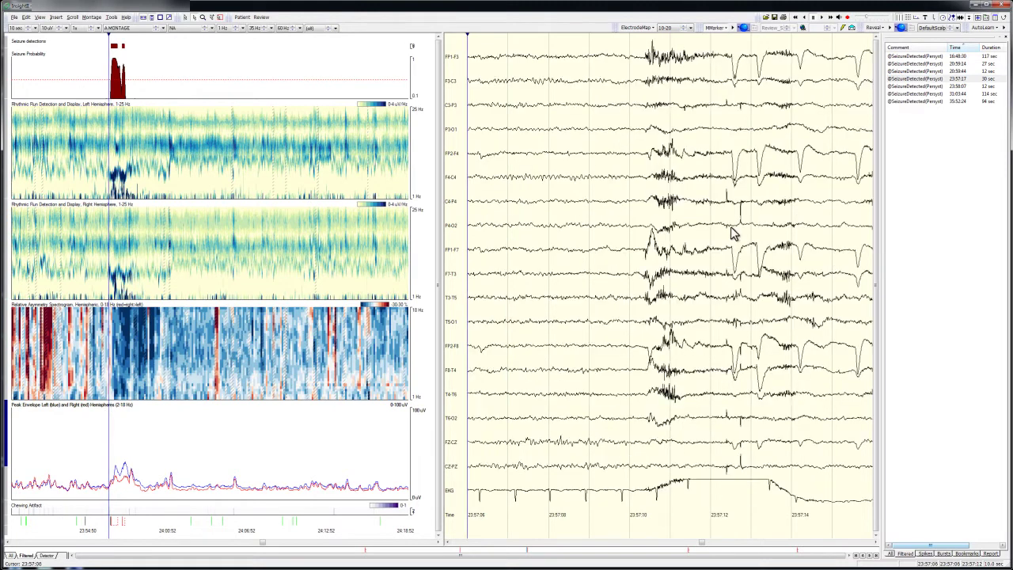
pyautogui.press('Left')
pyautogui.press('Right')
pyautogui.press('Right')
pyautogui.press('Right')
pyautogui.press('Right')
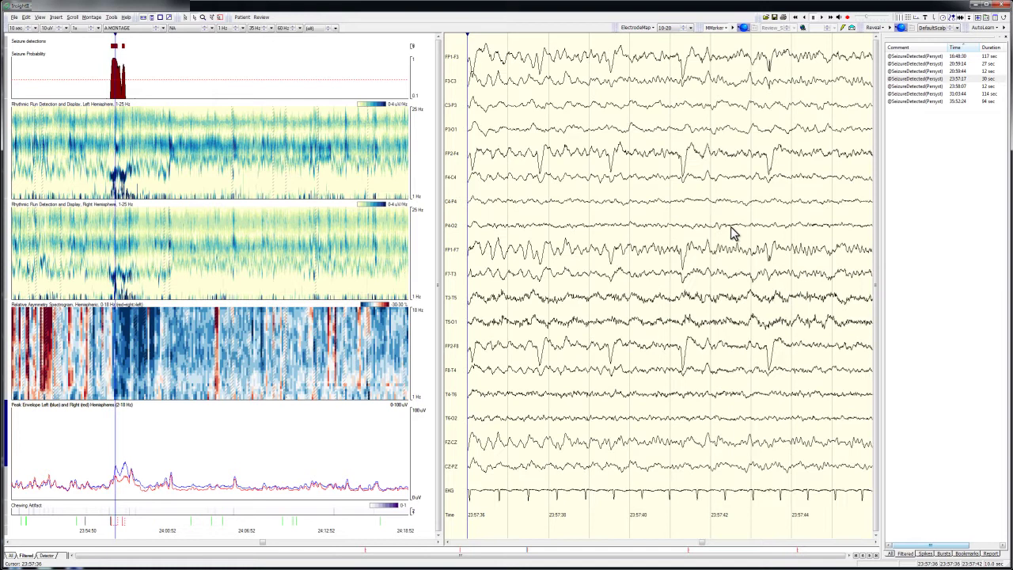
pyautogui.press('Right')
pyautogui.press('Right')
pyautogui.press('Right')
pyautogui.press('Right')
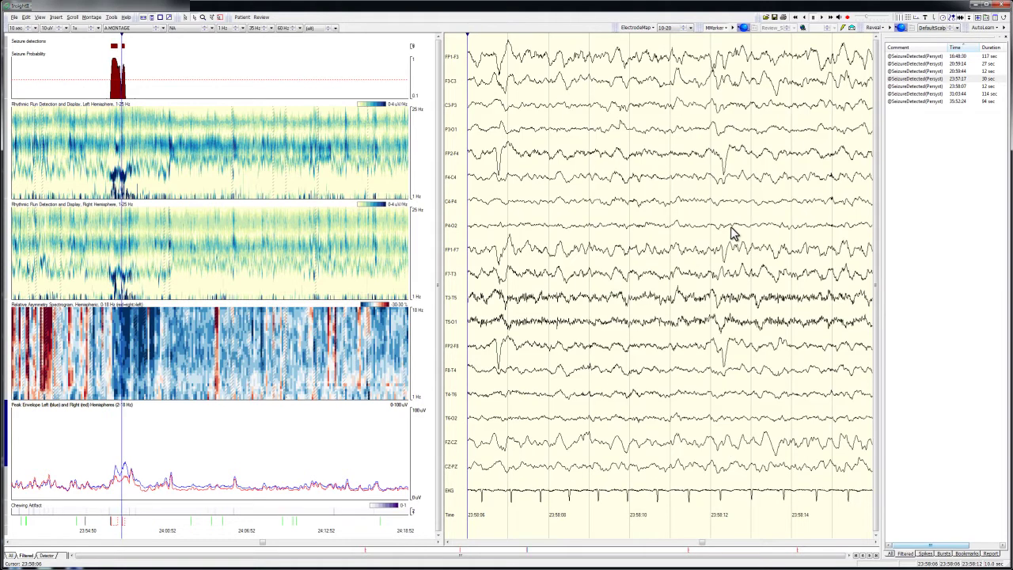
pyautogui.press('Right')
pyautogui.press('Right')
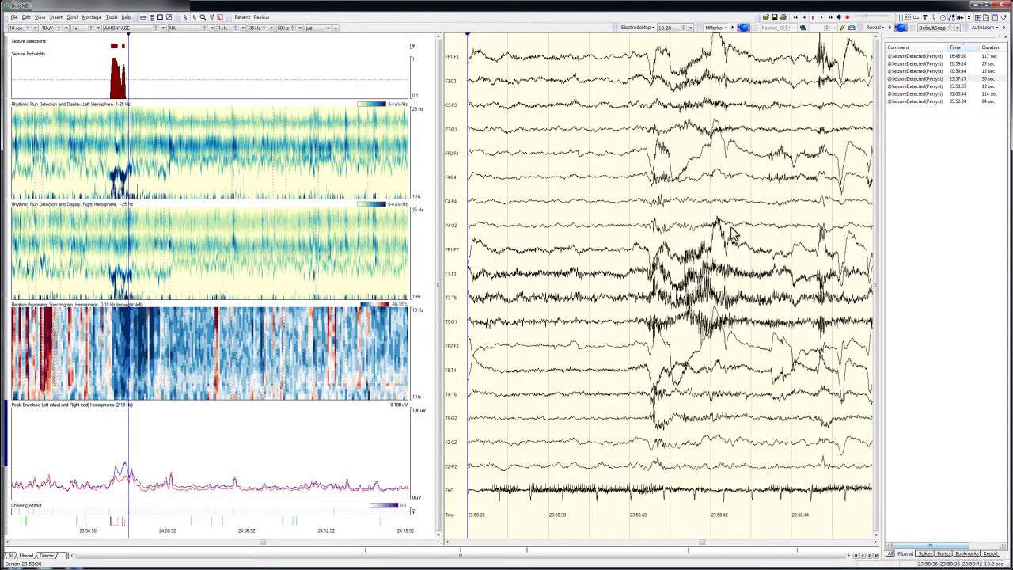
pyautogui.press('Right')
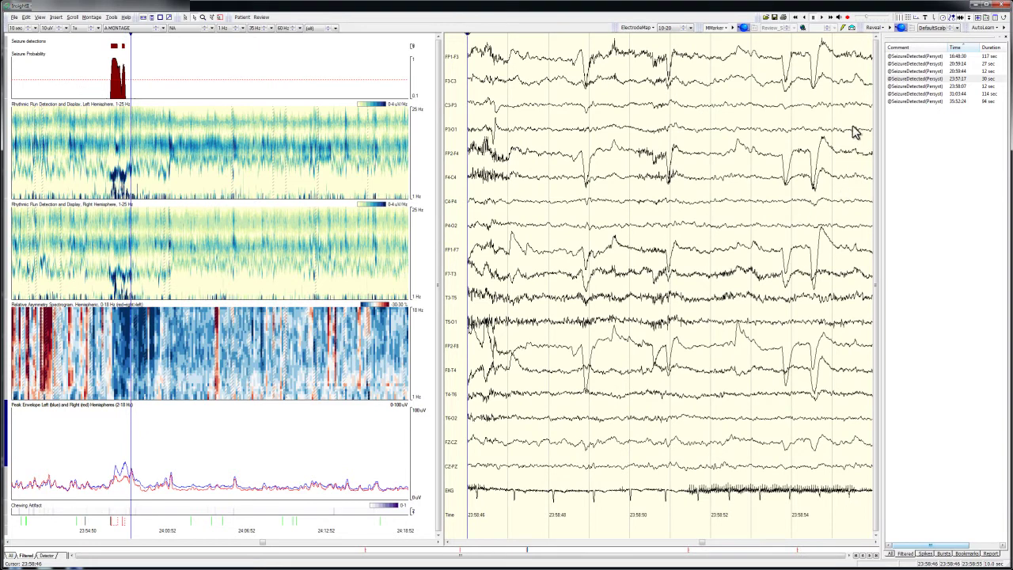
# - Open the 31:03:44 seizure detection and scroll its EEG back, then forward to 31:05:43
pyautogui.click(908, 95)
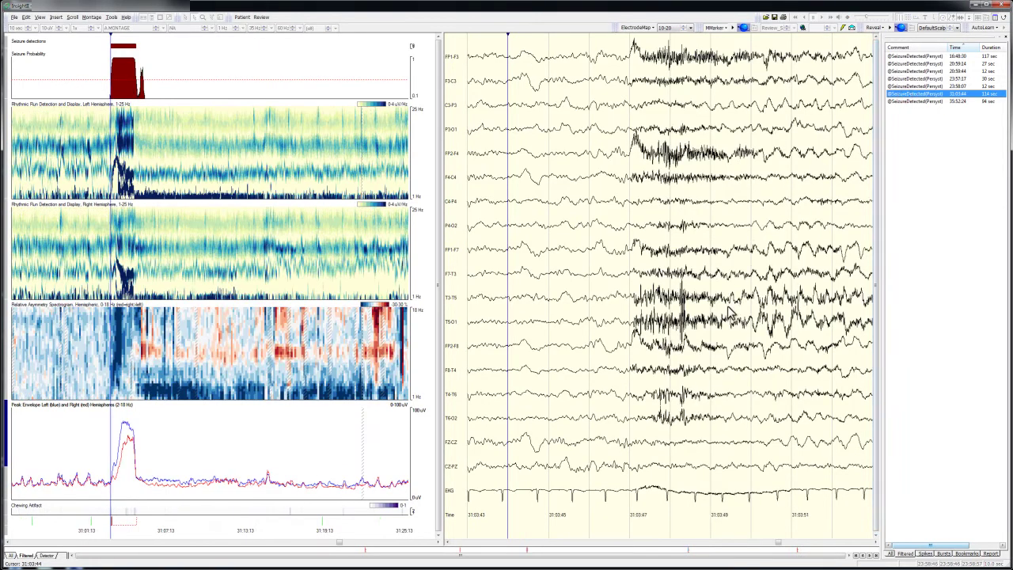
pyautogui.scroll(1, 724, 313)
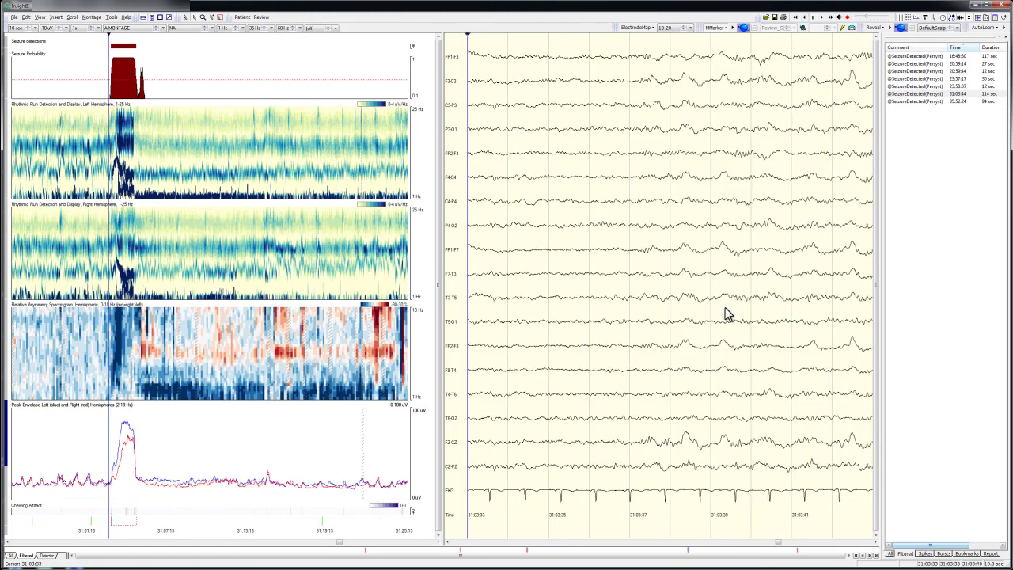
pyautogui.scroll(1, 726, 313)
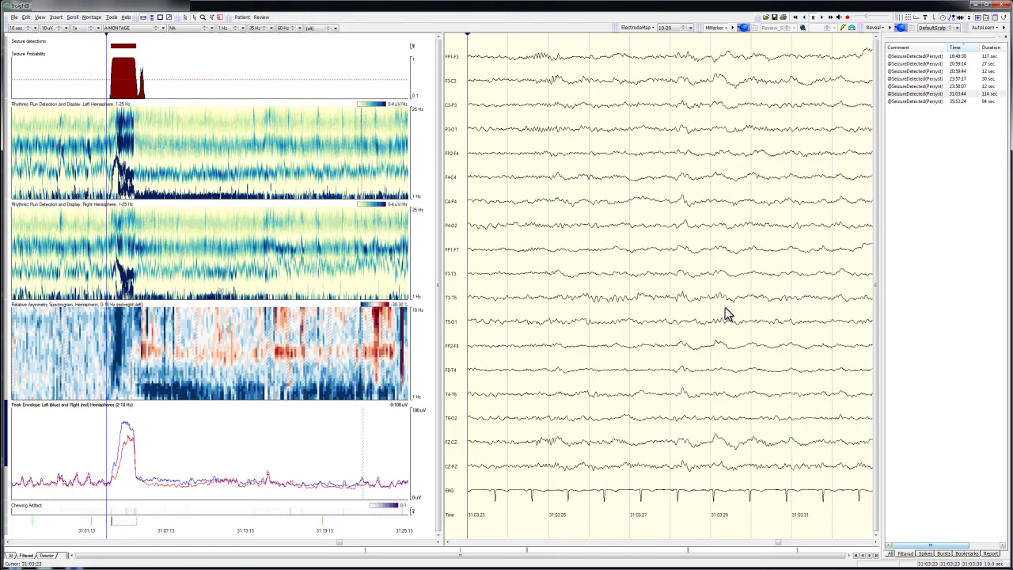
pyautogui.scroll(-2, 726, 313)
pyautogui.scroll(-4, 725, 312)
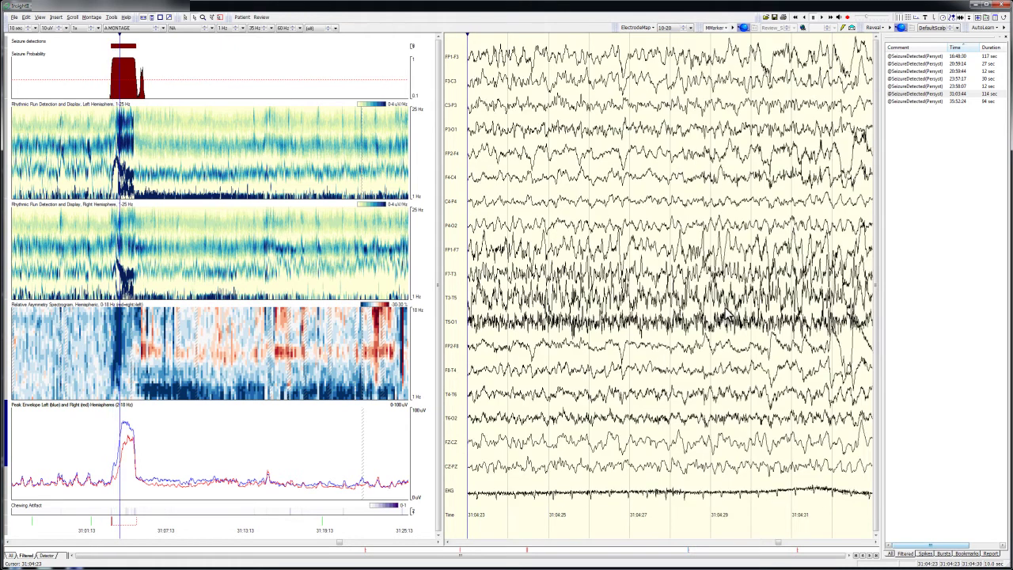
pyautogui.scroll(-4, 726, 312)
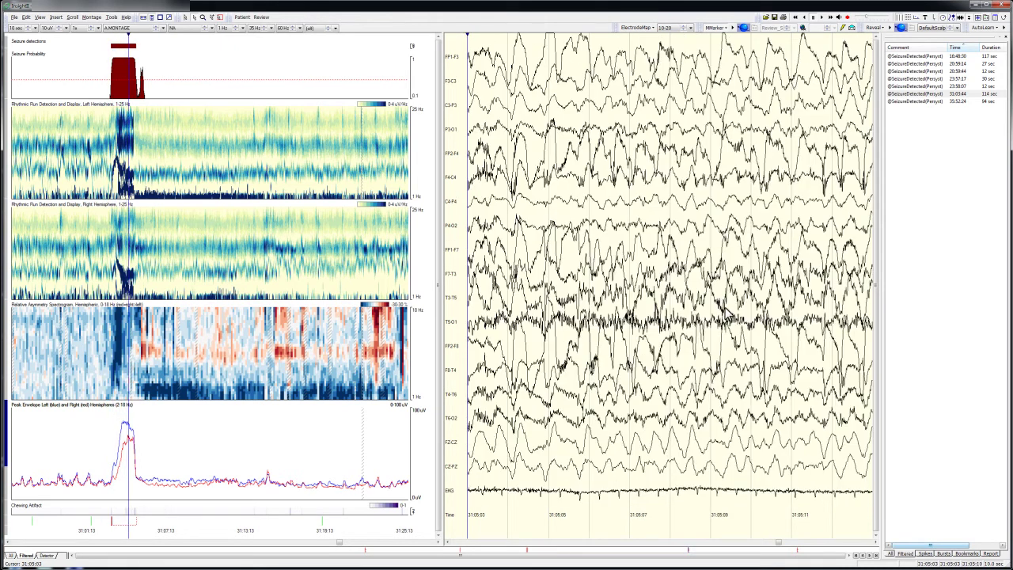
pyautogui.scroll(-1, 726, 312)
pyautogui.scroll(-3, 726, 312)
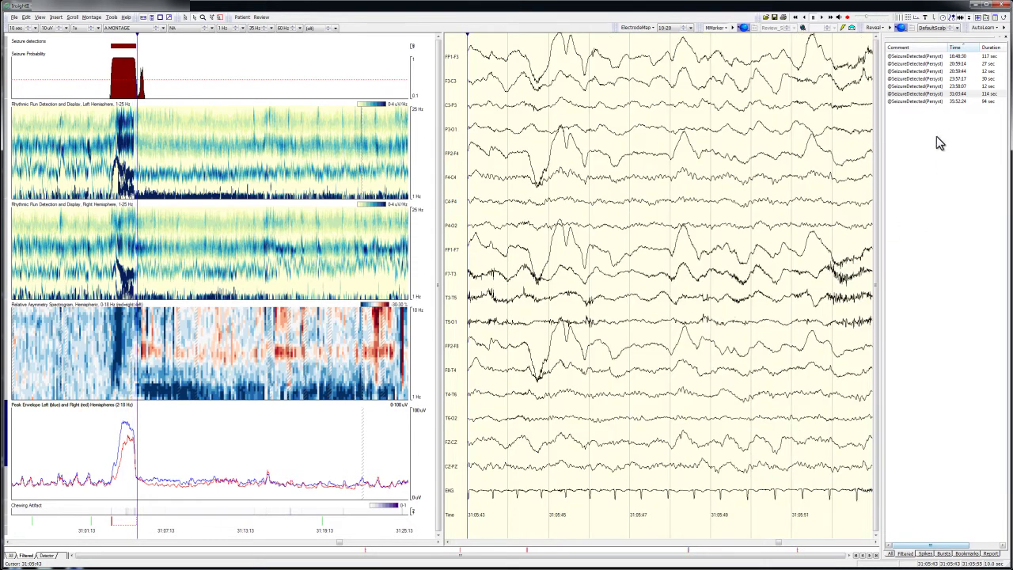
# - Open the last seizure detection at 35:52:24 and scroll its EEG back, then forward to about 35:54:24
pyautogui.click(927, 101)
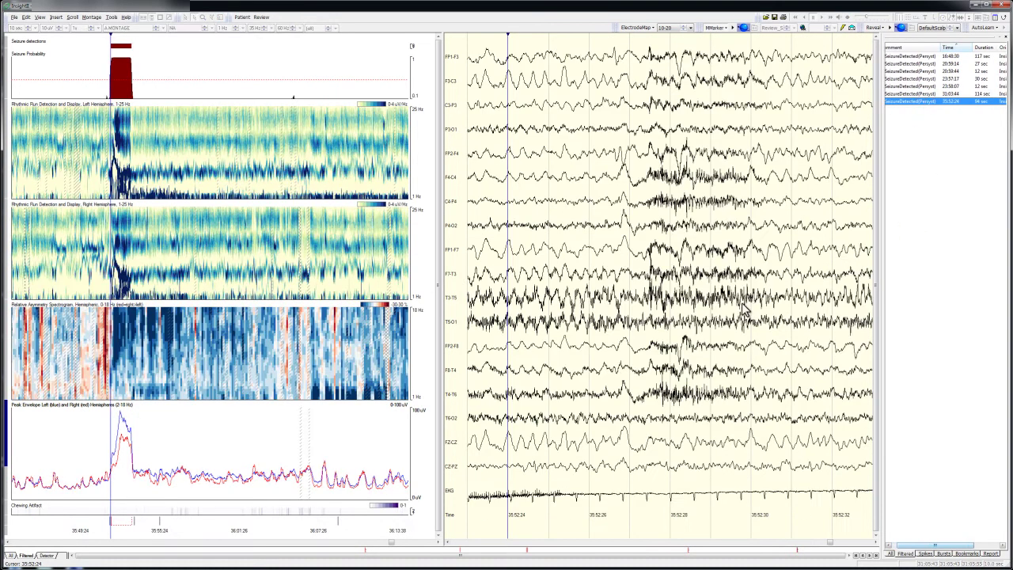
pyautogui.scroll(1, 742, 310)
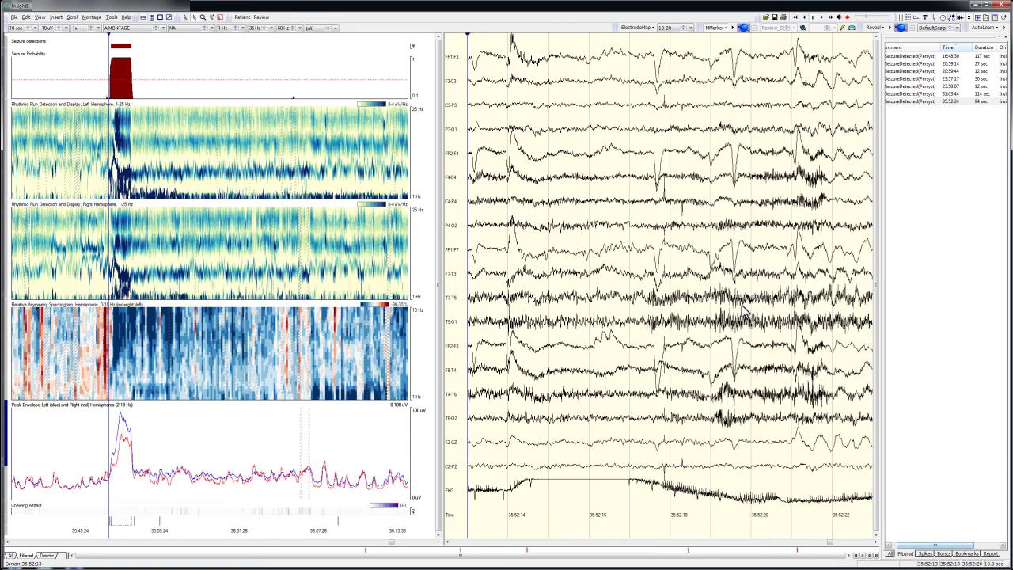
pyautogui.scroll(1, 742, 310)
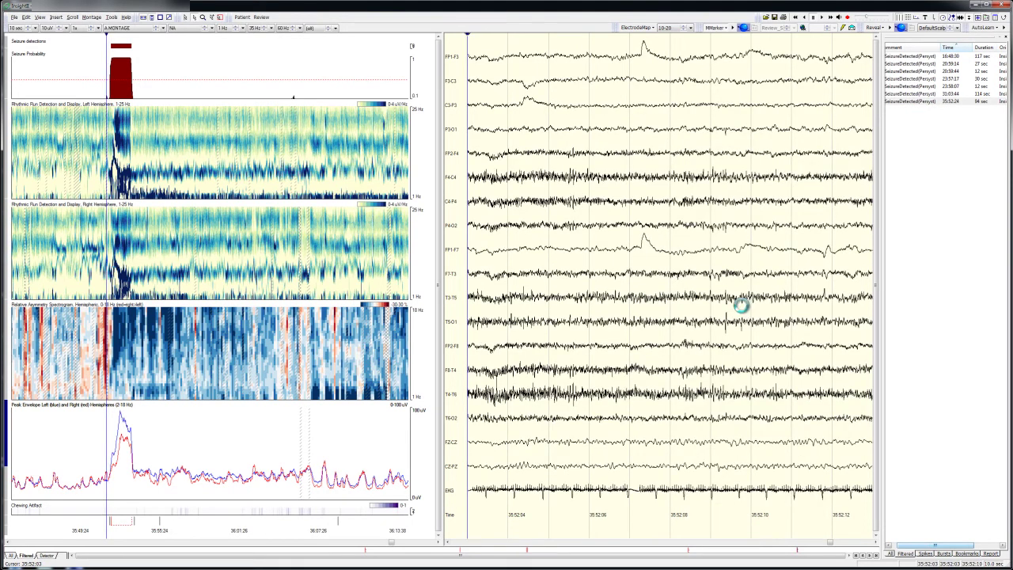
pyautogui.scroll(-2, 742, 310)
pyautogui.scroll(-1, 742, 310)
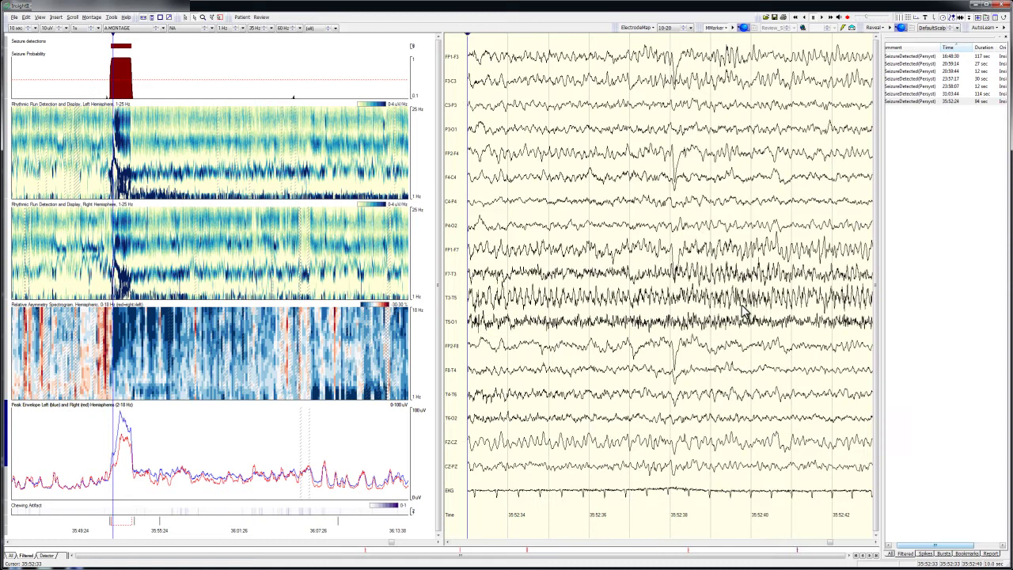
pyautogui.scroll(-3, 742, 310)
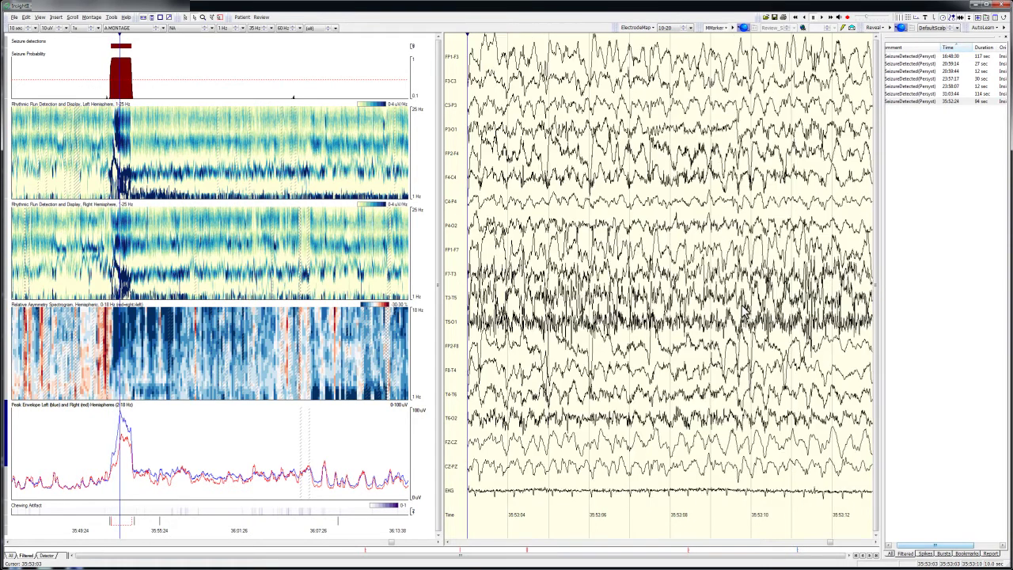
pyautogui.scroll(-3, 742, 310)
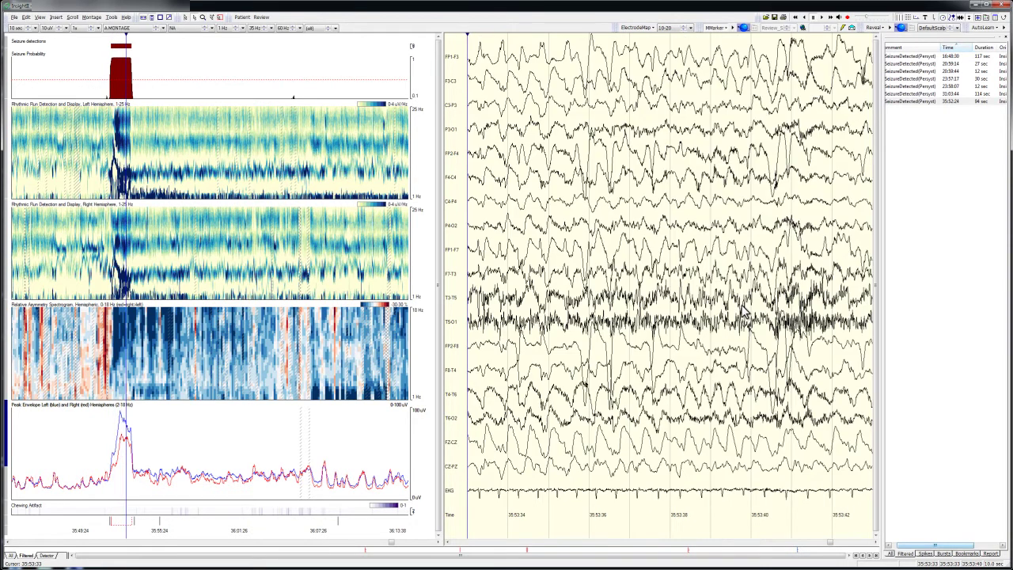
pyautogui.scroll(-3, 742, 310)
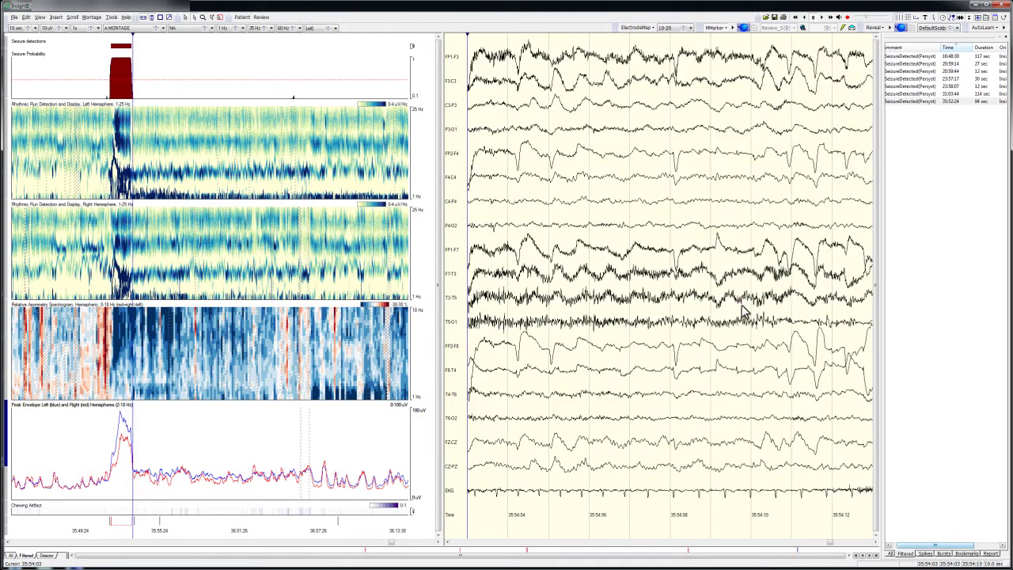
pyautogui.scroll(-1, 742, 310)
pyautogui.scroll(-1, 742, 310)
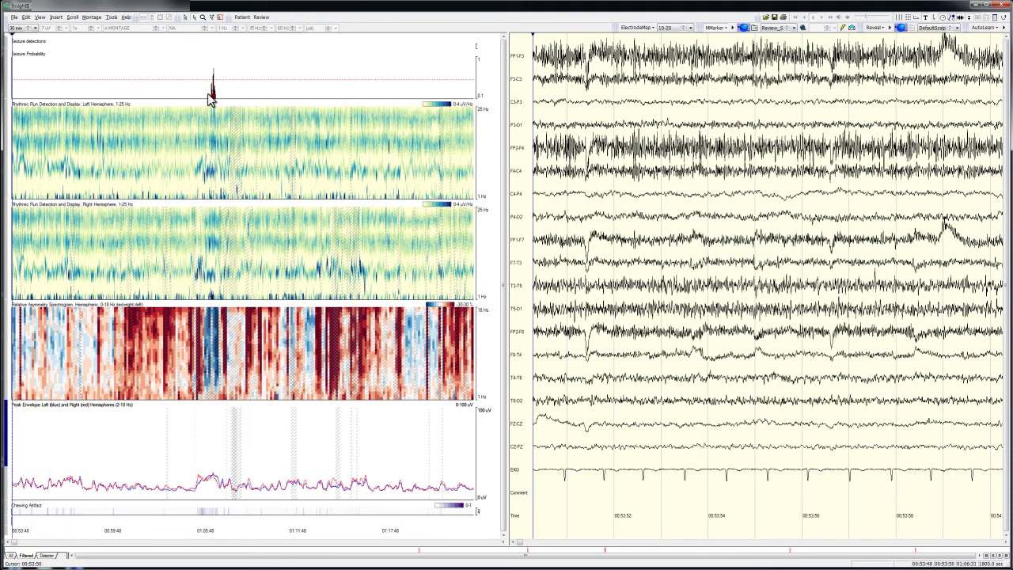
# - Show the EEG at the seizure-probability spike near 01:06 and page forward through it
pyautogui.click(212, 95)
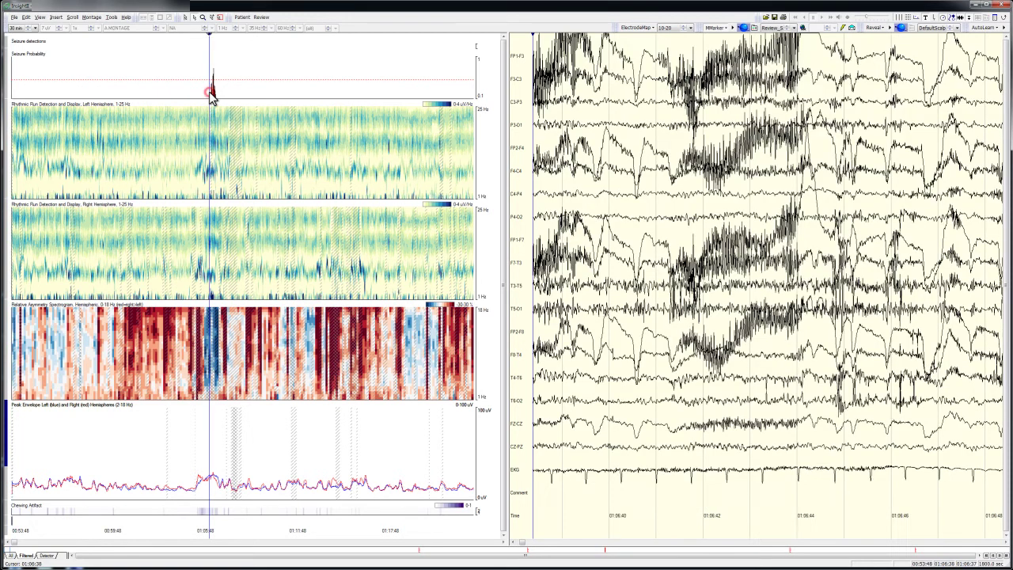
pyautogui.click(643, 243)
pyautogui.press('pagedown')
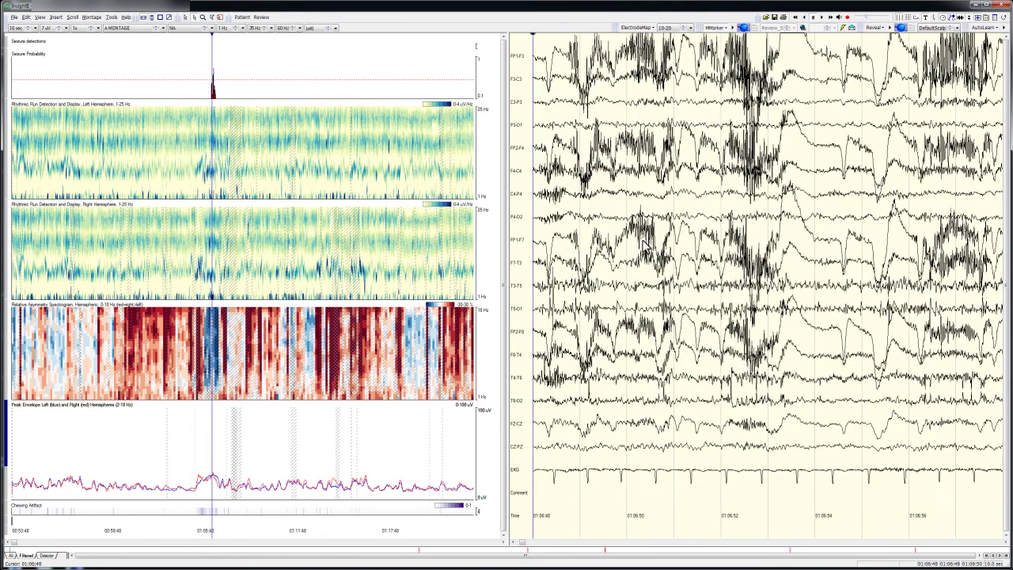
pyautogui.press('pagedown')
pyautogui.press('pagedown')
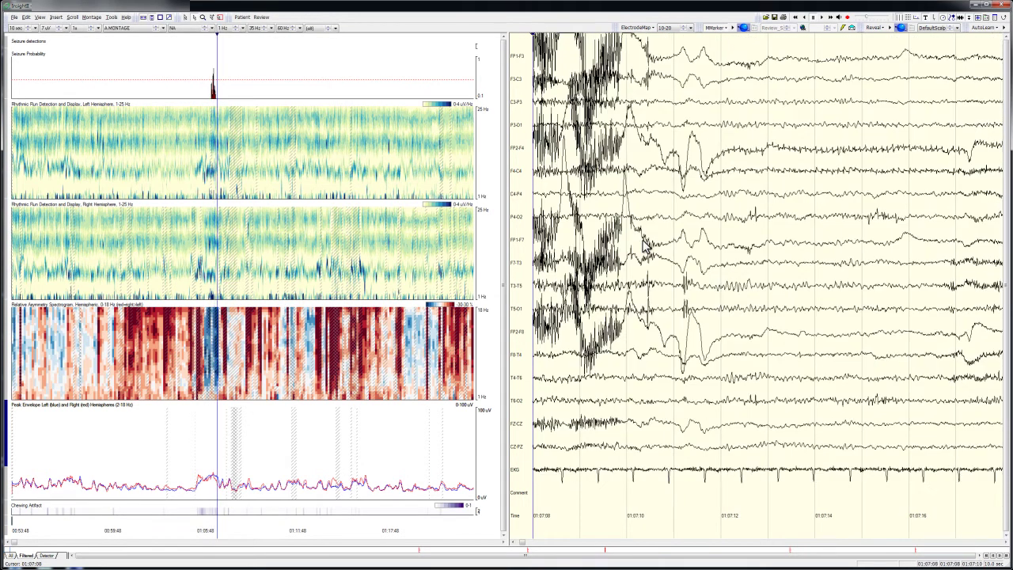
pyautogui.press('pagedown')
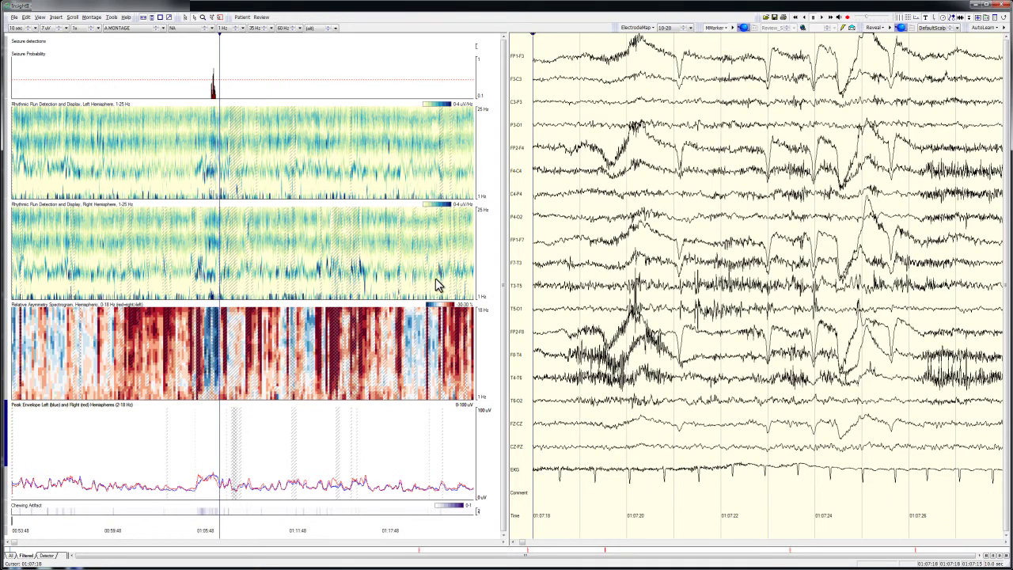
# - Page the trends forward to 02:53:48 onward and change the trend time span to 10 minutes
pyautogui.press('pagedown')
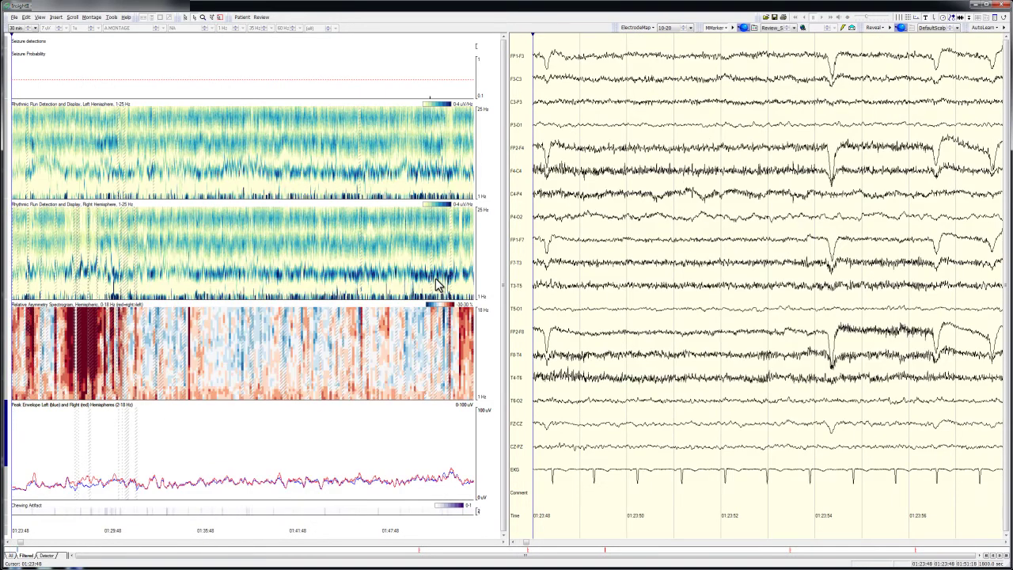
pyautogui.press('pagedown')
pyautogui.press('pagedown')
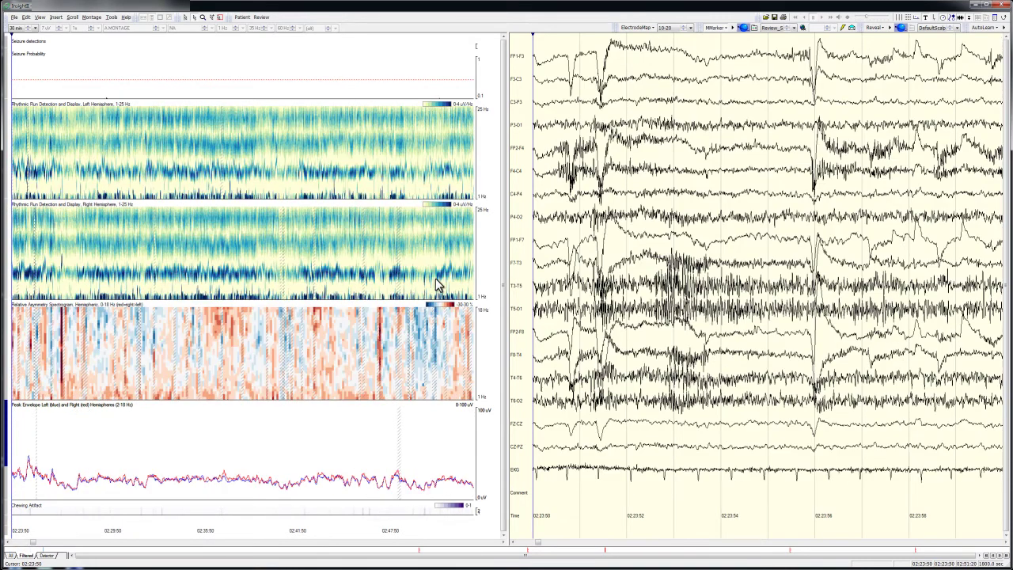
pyautogui.press('pagedown')
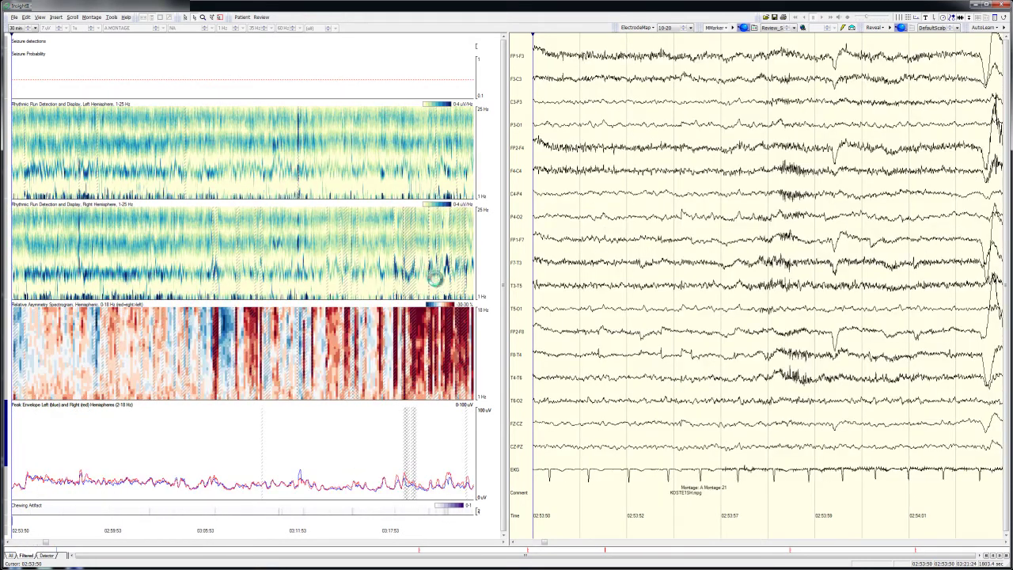
pyautogui.press('pagedown')
pyautogui.press('pagedown')
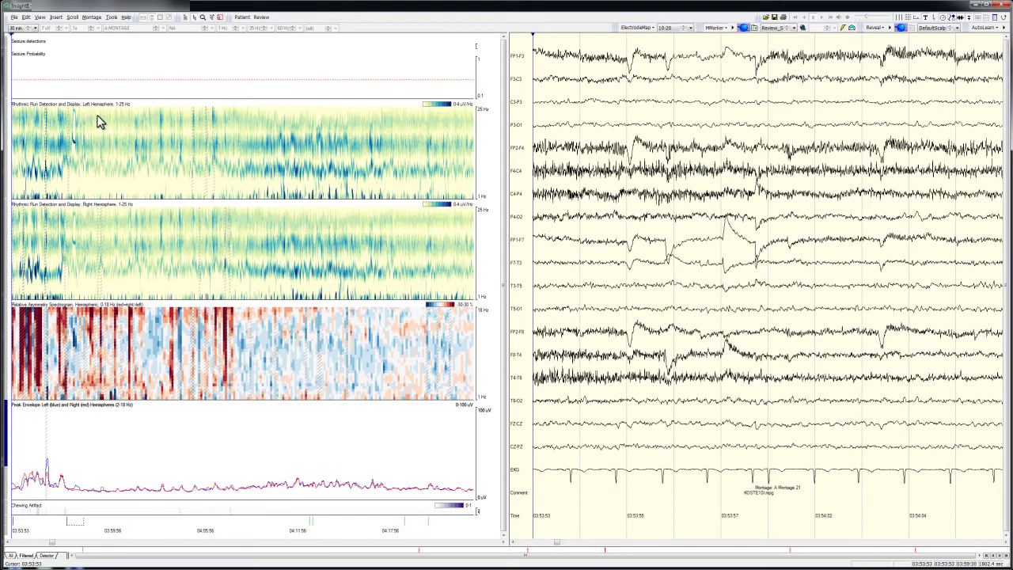
pyautogui.click(14, 29)
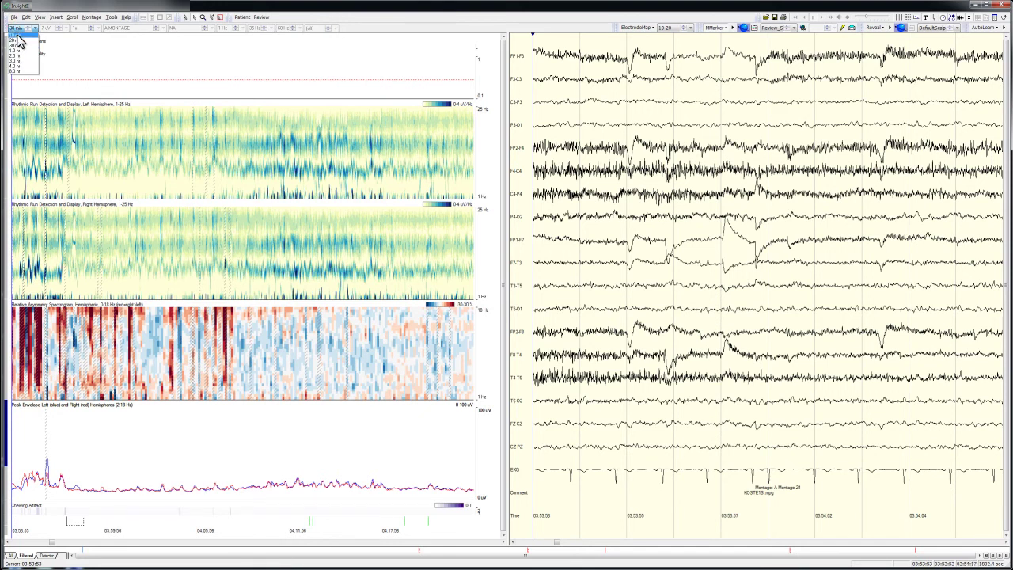
pyautogui.click(17, 37)
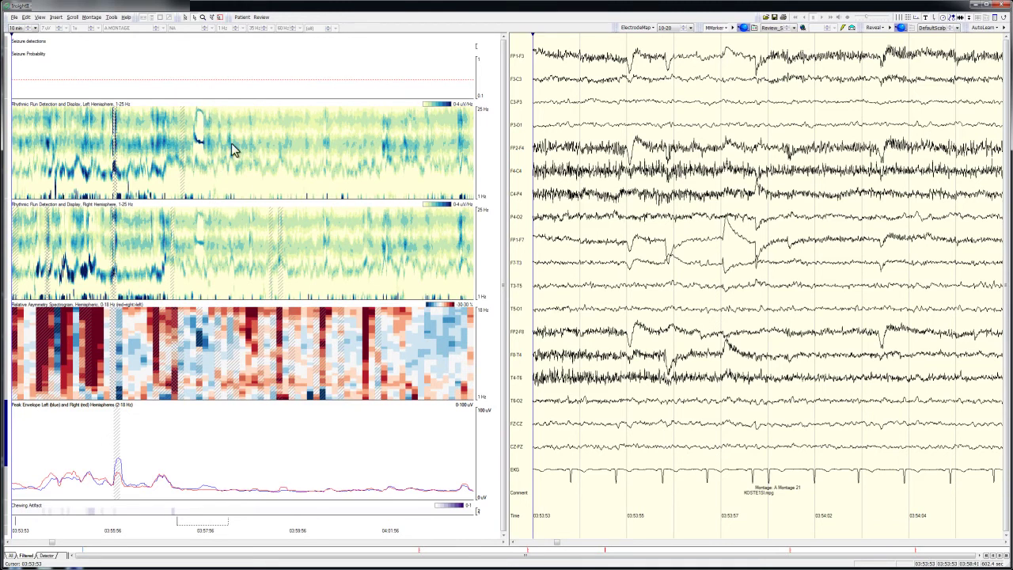
# - Load the EEG at the 03:57:47 trend point and page forward to the 03:58:28 page
pyautogui.click(190, 145)
pyautogui.click(649, 203)
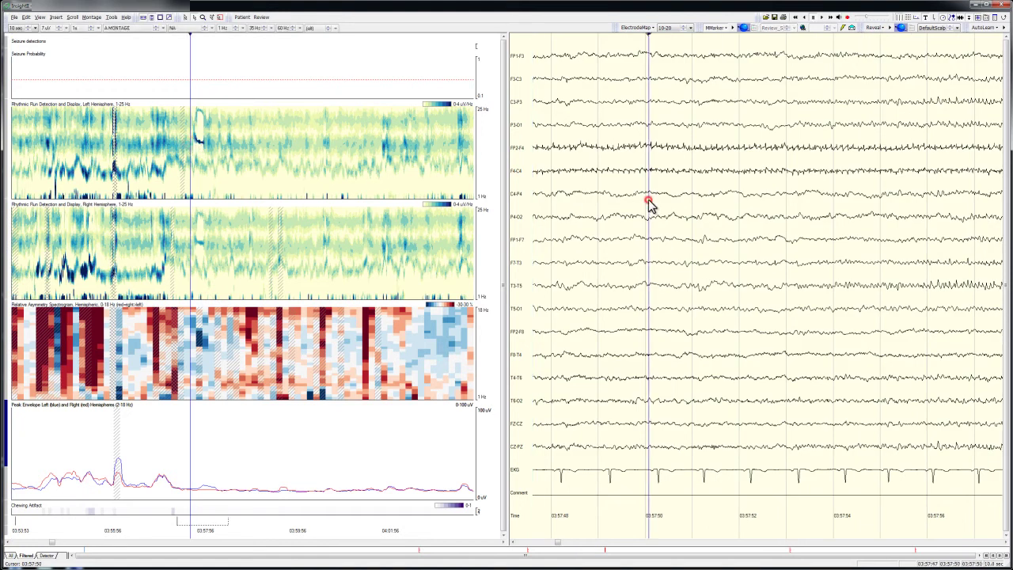
pyautogui.press('pagedown')
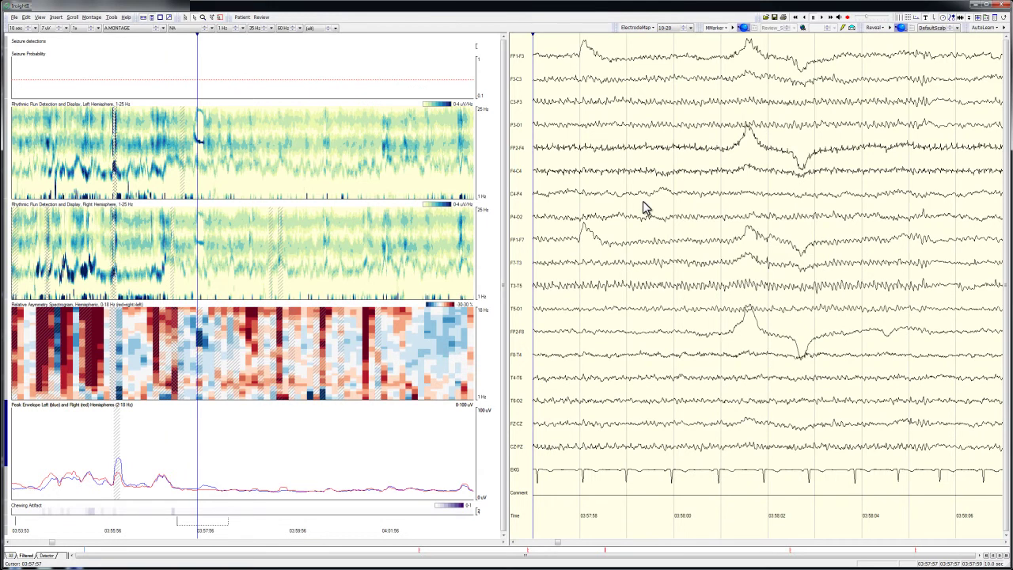
pyautogui.press('pagedown')
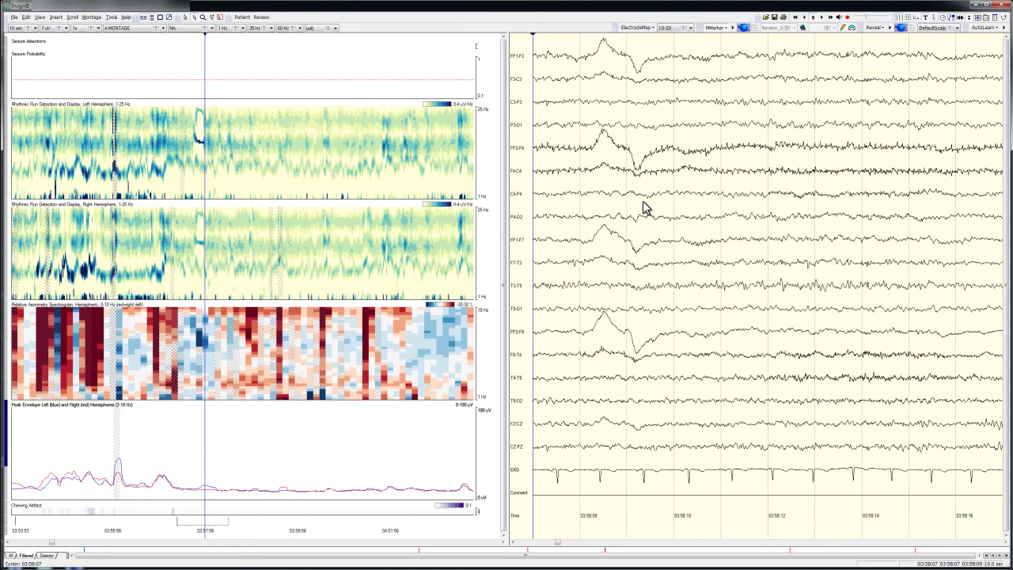
pyautogui.press('pagedown')
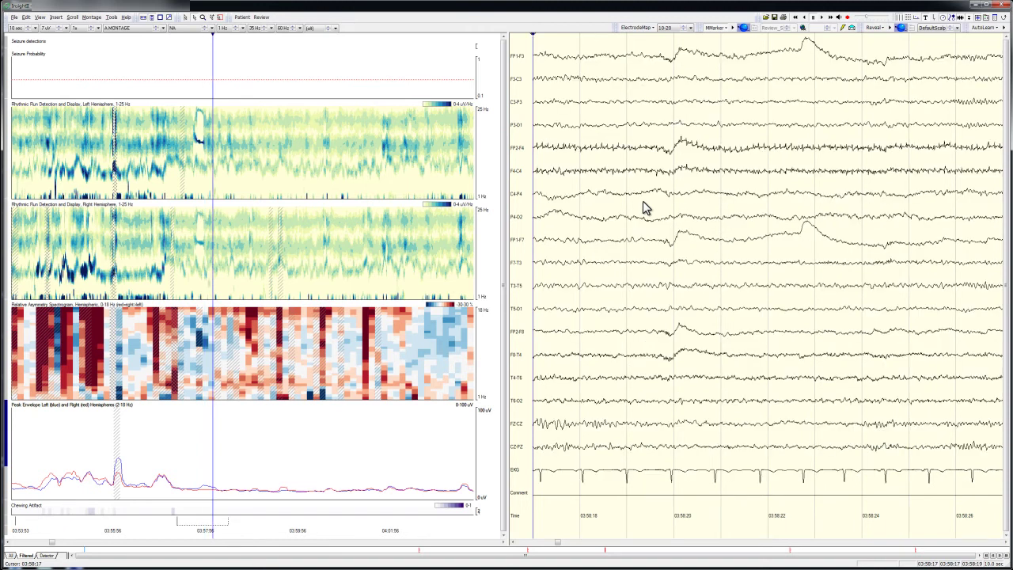
pyautogui.press('pagedown')
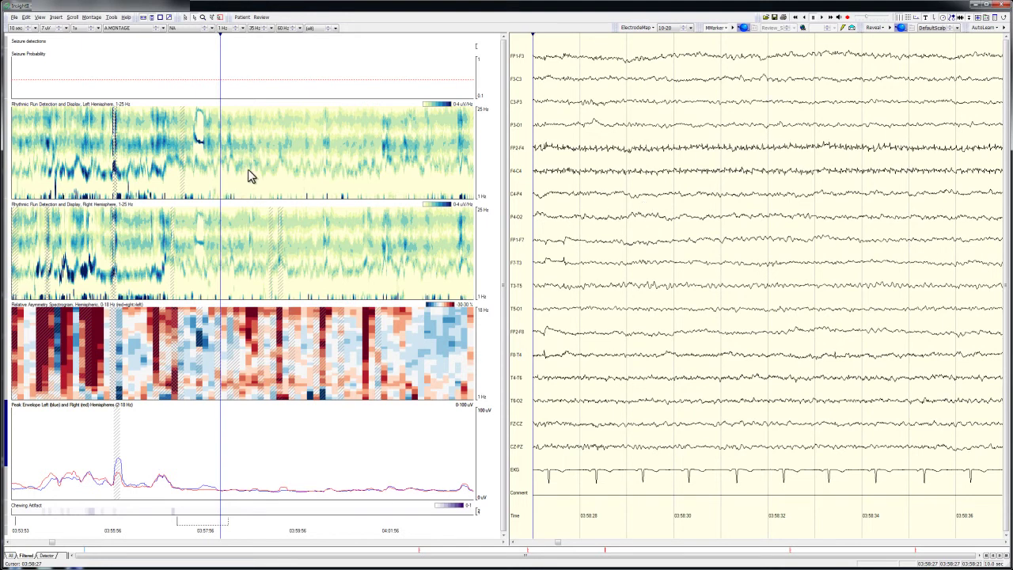
# - Set the trend time span to 30-minute pages and jump the raw EEG to that trend time
pyautogui.click(16, 27)
pyautogui.click(23, 54)
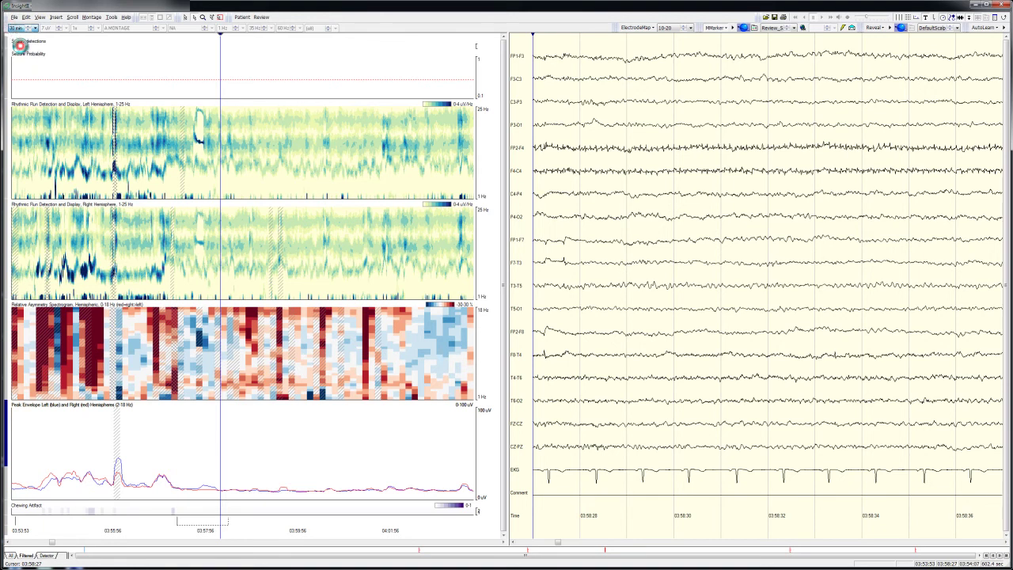
pyautogui.click(126, 162)
# - Scroll the trends forward until the seizure detection near 16:48:30 appears in the 16:24 window
pyautogui.scroll(-1, 128, 162)
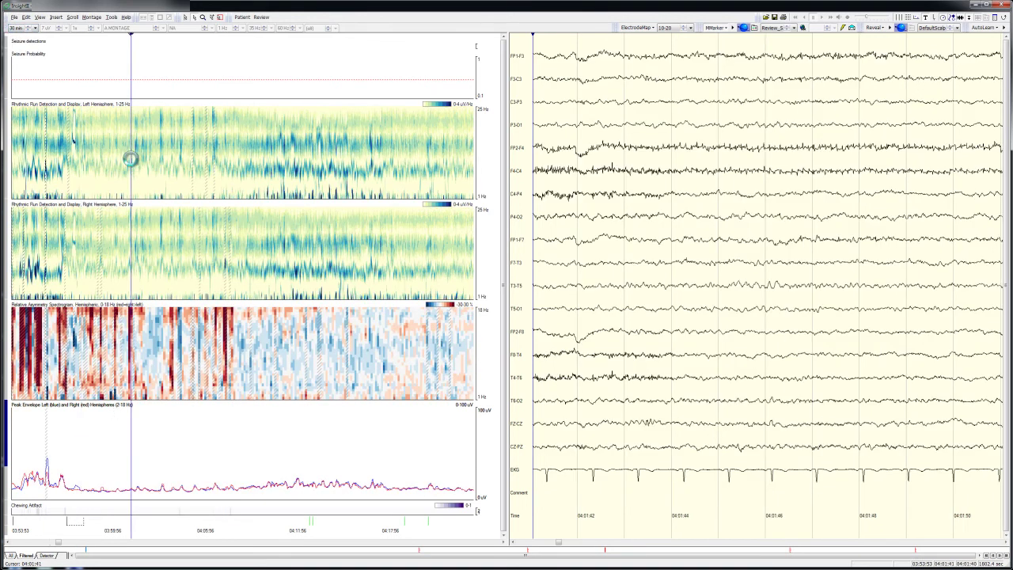
pyautogui.scroll(-1, 132, 164)
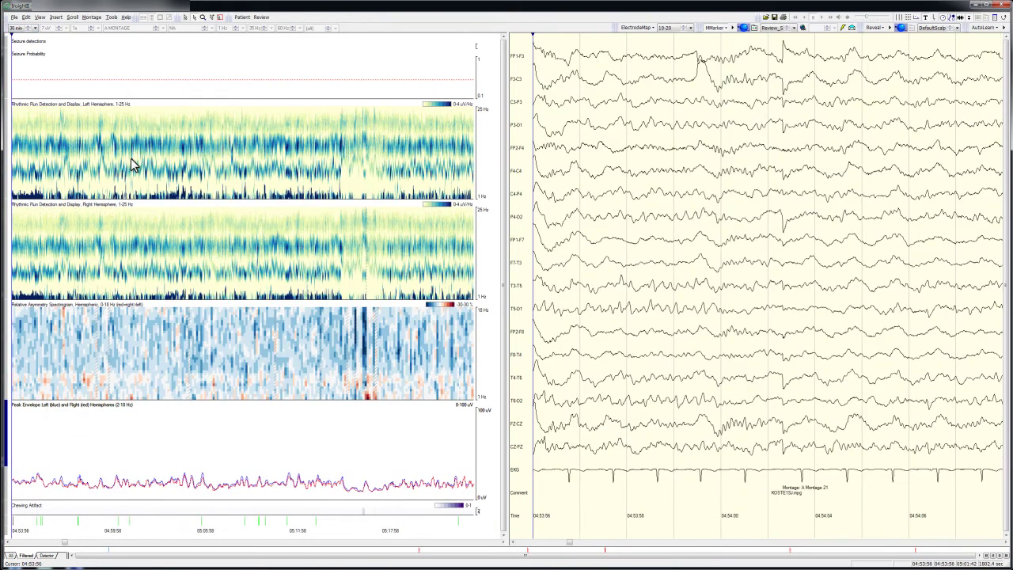
pyautogui.scroll(-1, 132, 163)
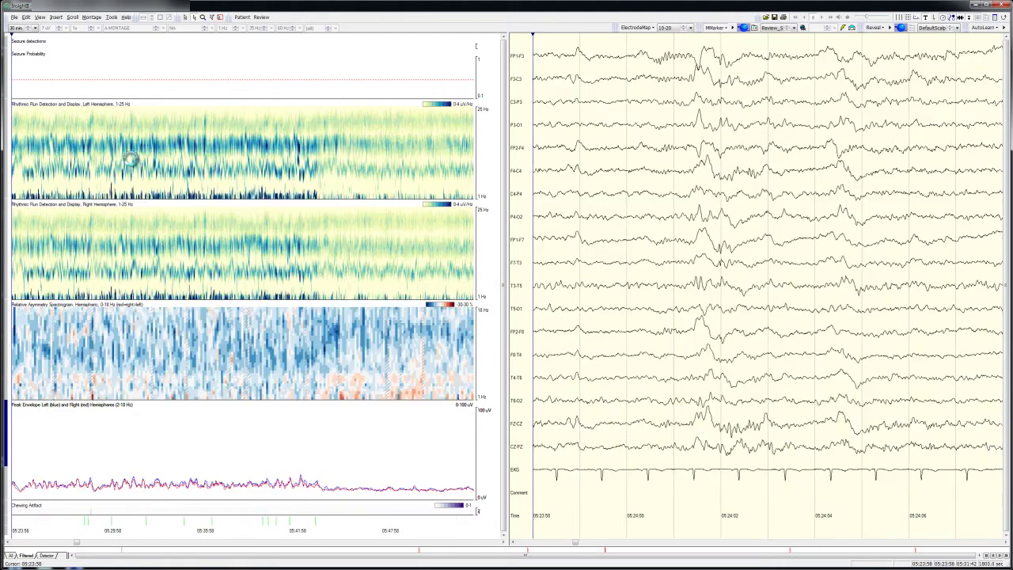
pyautogui.scroll(-1, 133, 164)
pyautogui.scroll(-1, 132, 164)
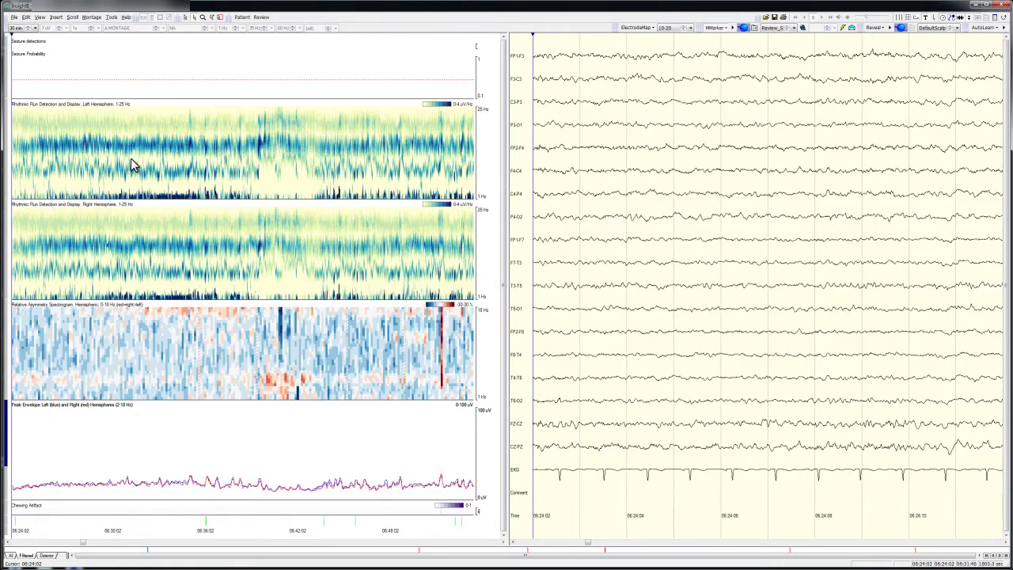
pyautogui.scroll(-1, 132, 164)
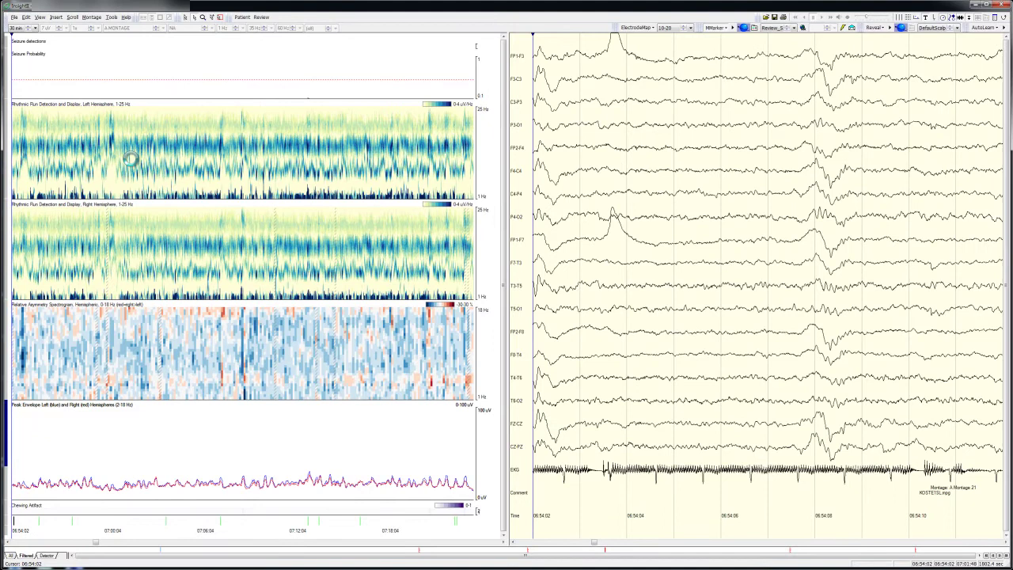
pyautogui.scroll(-1, 132, 163)
pyautogui.scroll(-1, 132, 164)
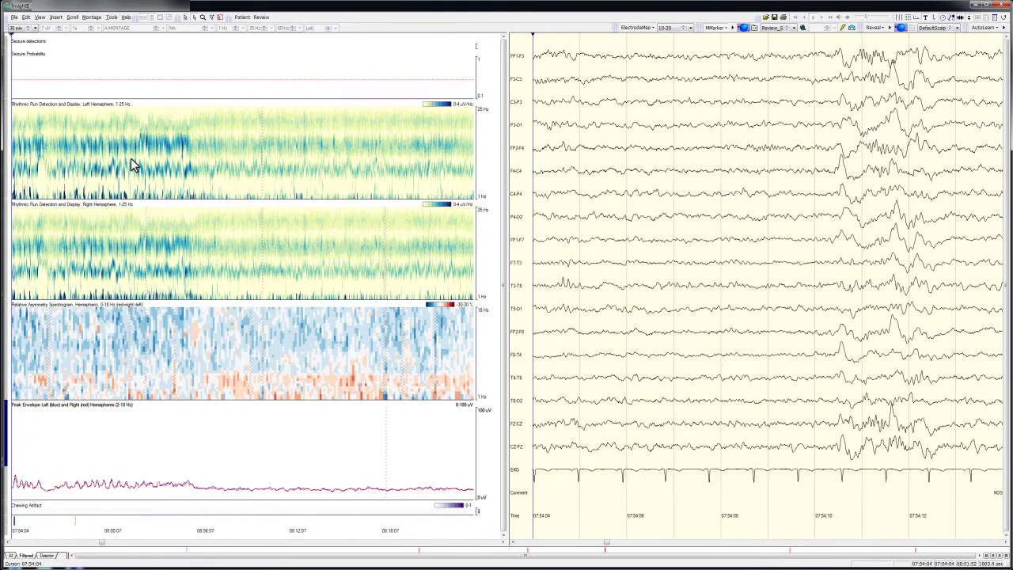
pyautogui.scroll(-1, 132, 164)
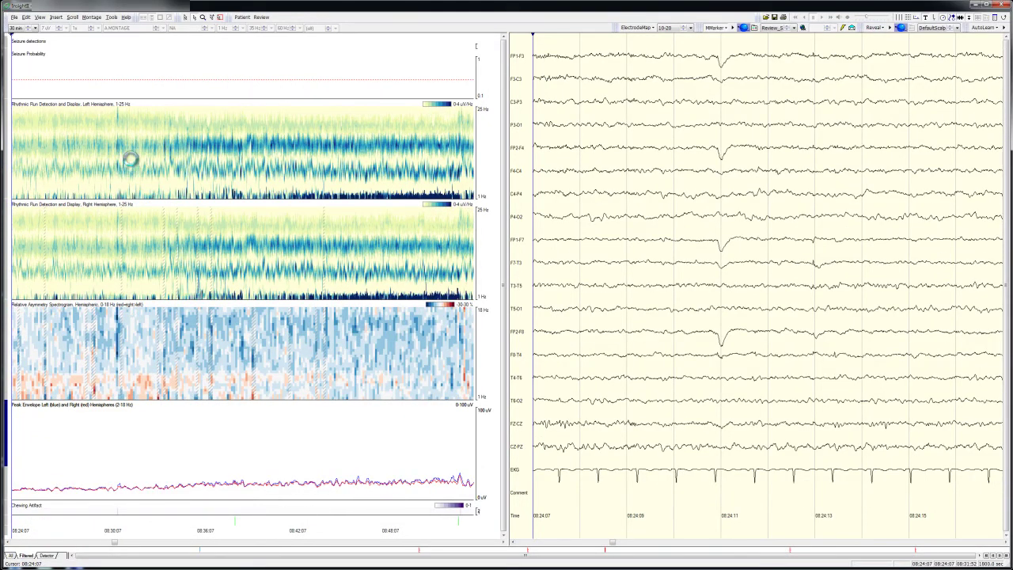
pyautogui.scroll(-1, 132, 164)
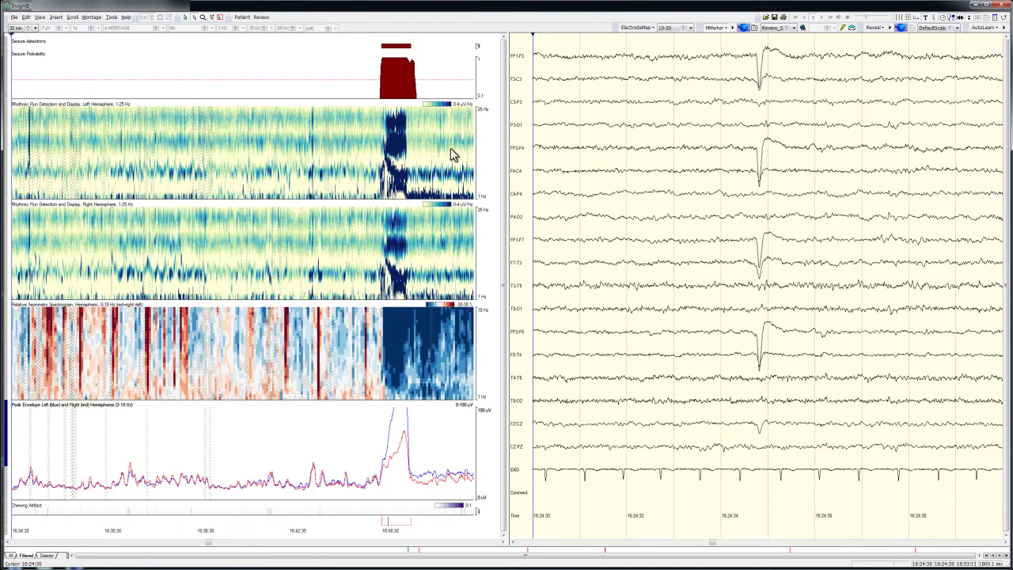
# - Open the detected seizure in the raw EEG, go back one trend page, and jump to about 16:19:10
pyautogui.click(442, 231)
pyautogui.press('pageup')
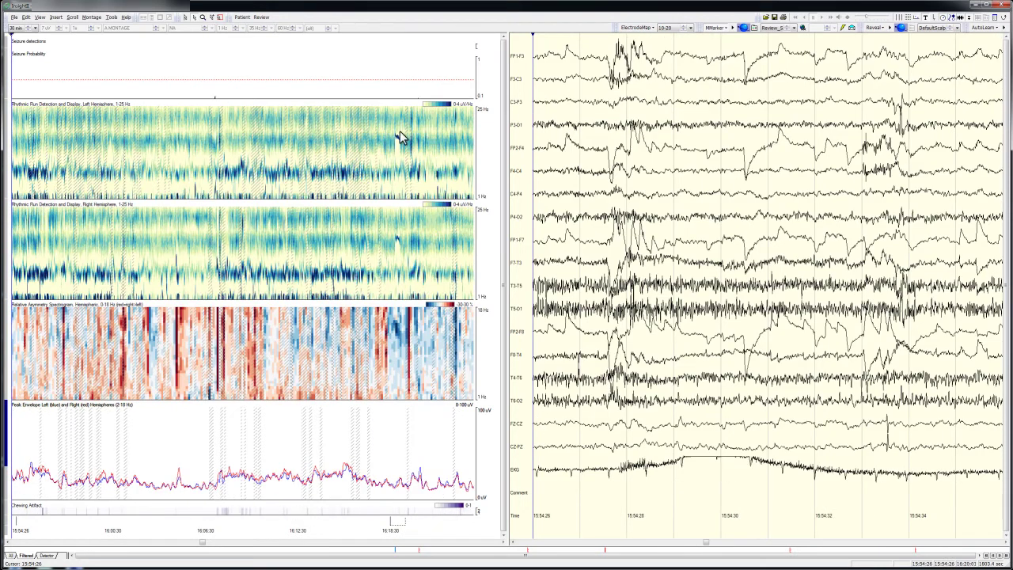
pyautogui.click(392, 225)
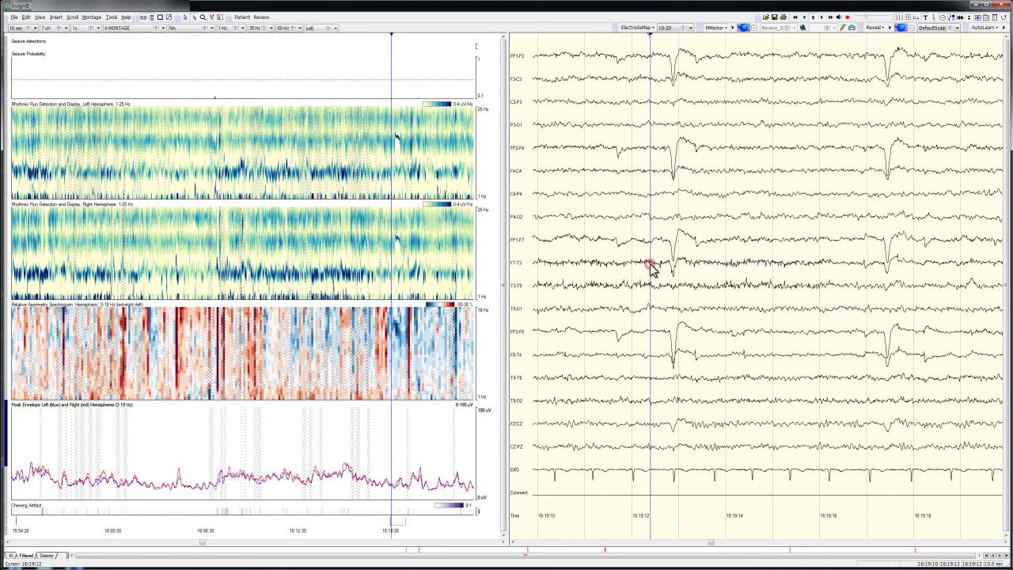
# - Page forward through the raw EEG from 16:19 to 16:20
pyautogui.press('pagedown')
pyautogui.press('pagedown')
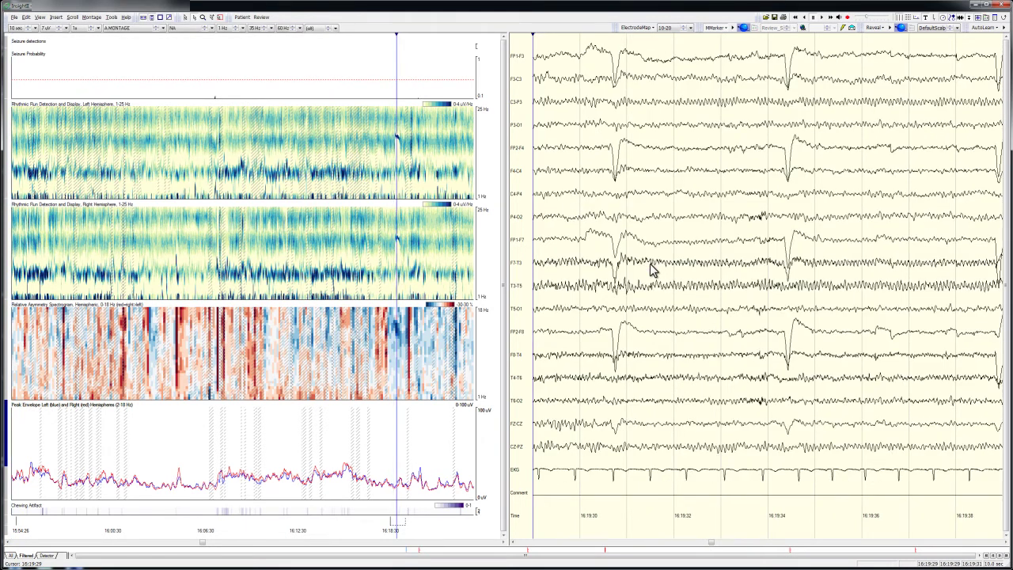
pyautogui.press('pagedown')
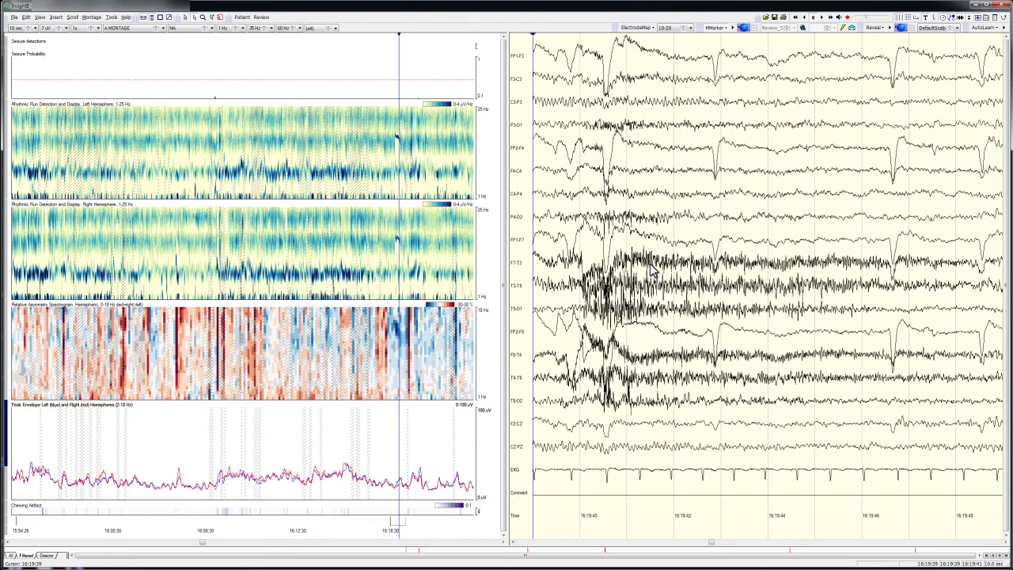
pyautogui.press('pagedown')
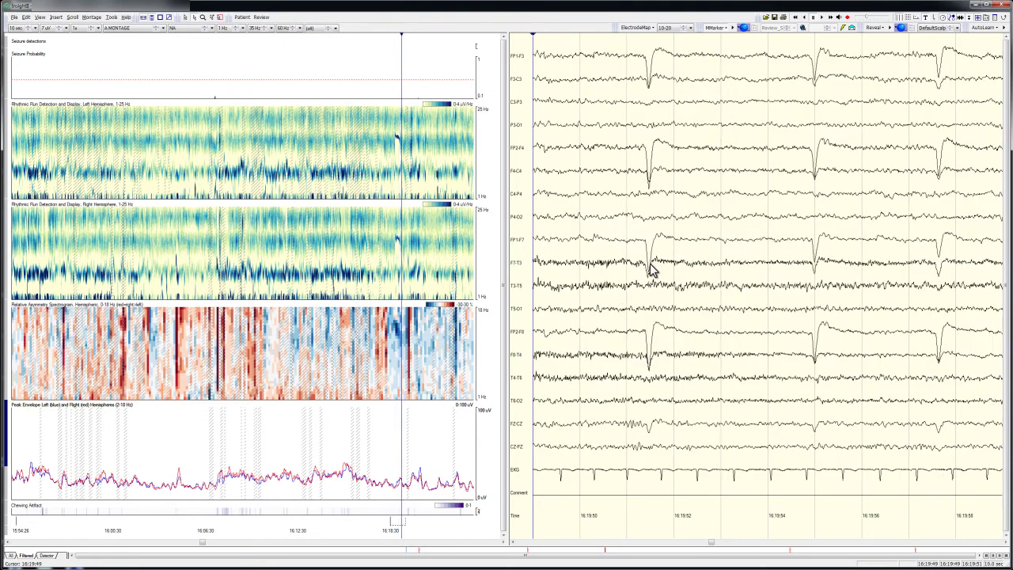
pyautogui.press('pagedown')
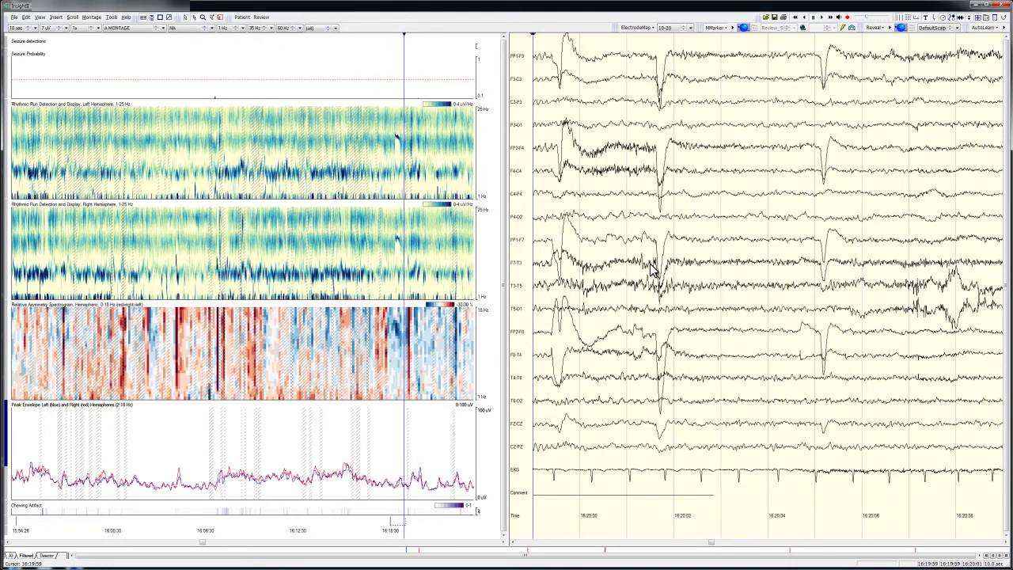
pyautogui.press('pagedown')
pyautogui.click(413, 253)
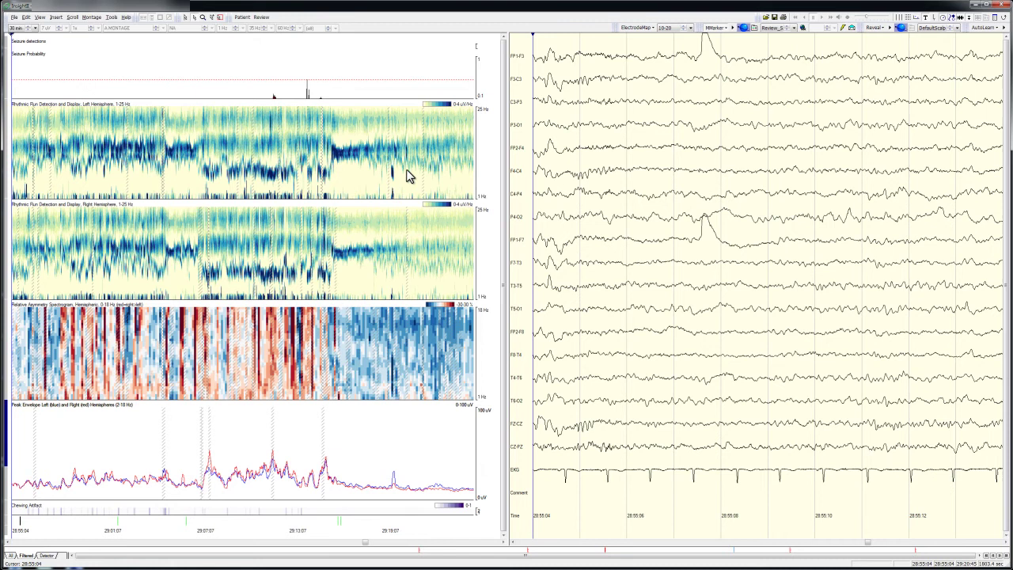
# - Inspect the EEG at the 29:19 band shift with a time marker, then jump to the next seizure-probability spike
pyautogui.click(387, 172)
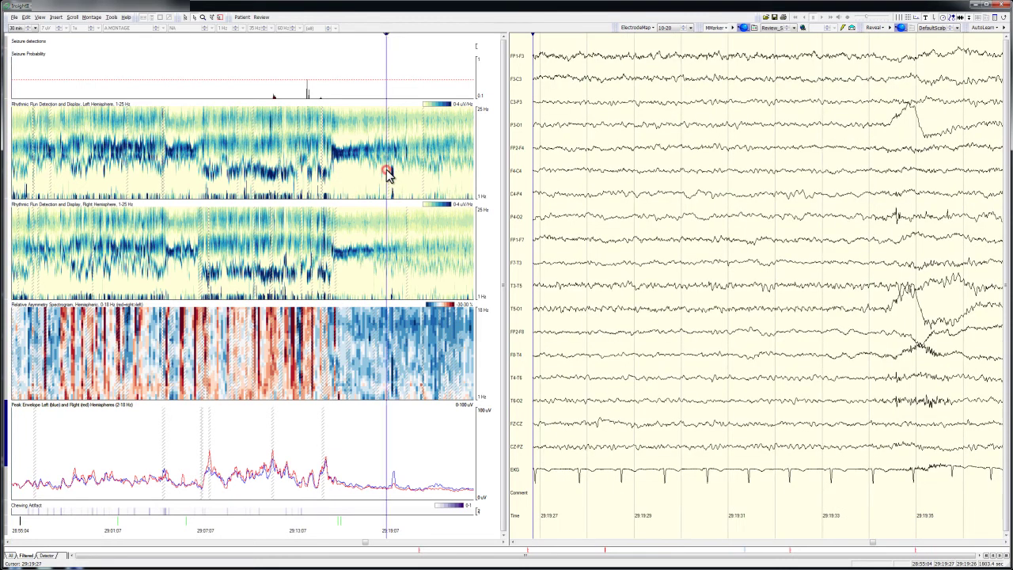
pyautogui.click(640, 264)
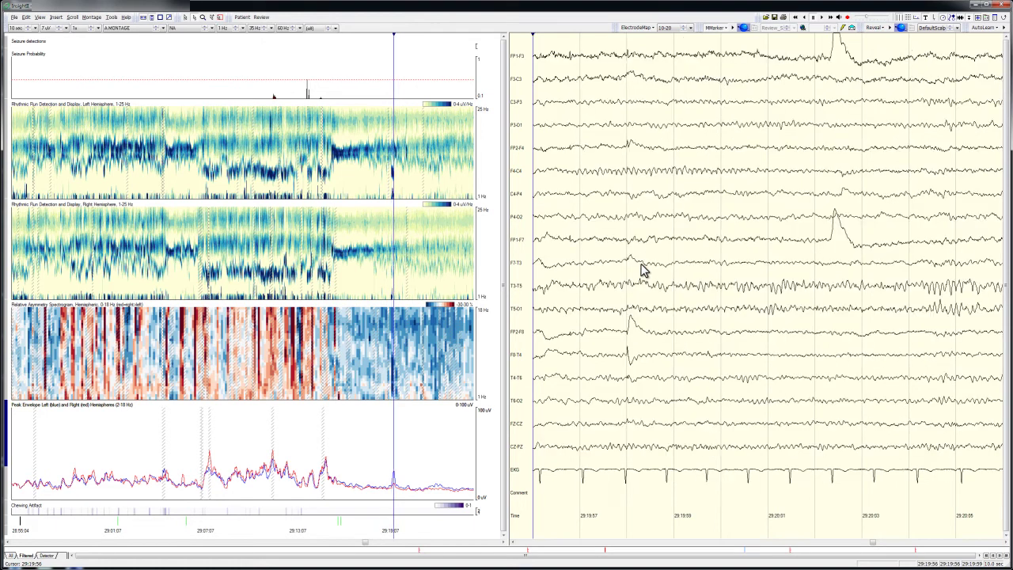
pyautogui.press('pageup')
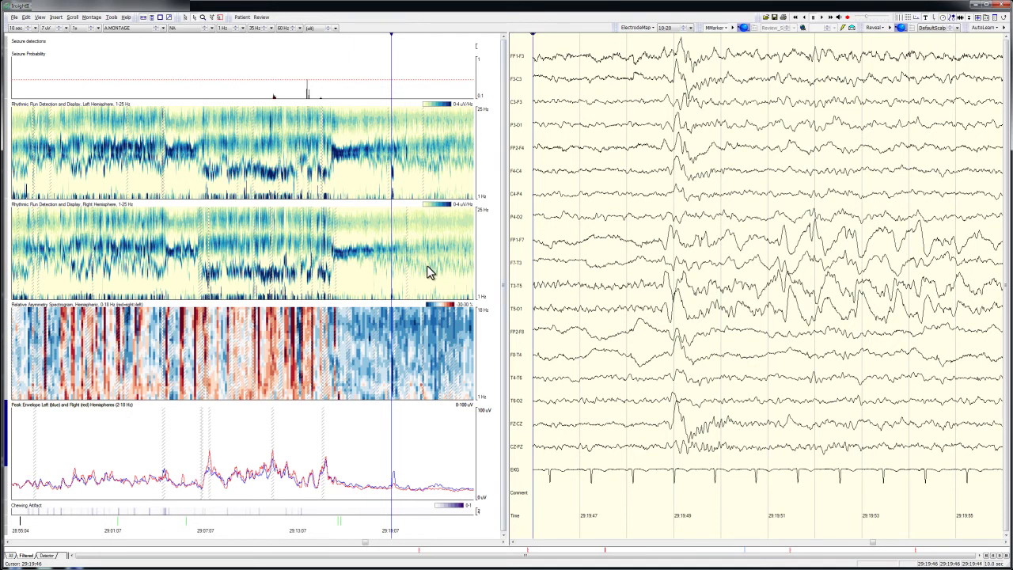
pyautogui.press('n')
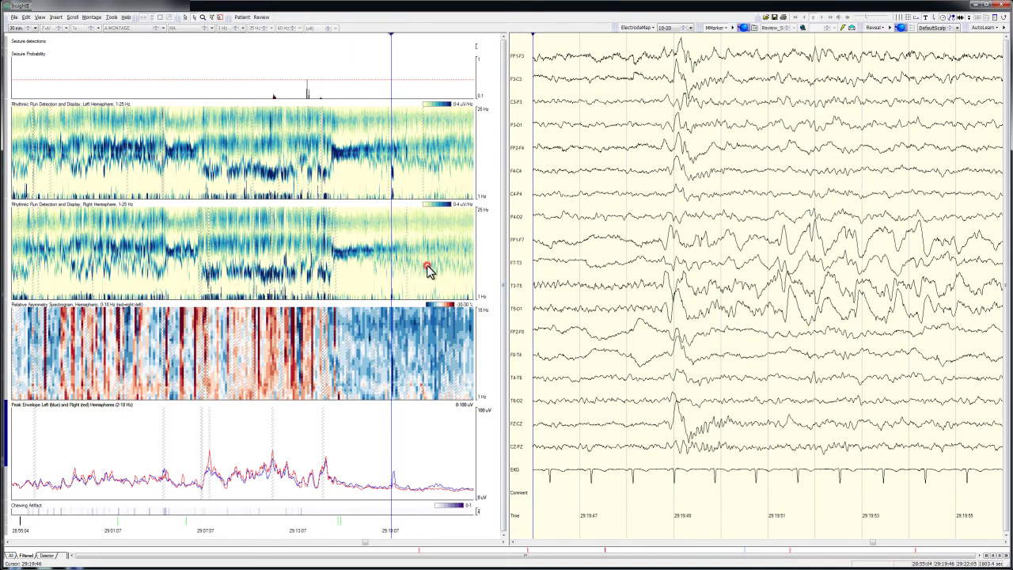